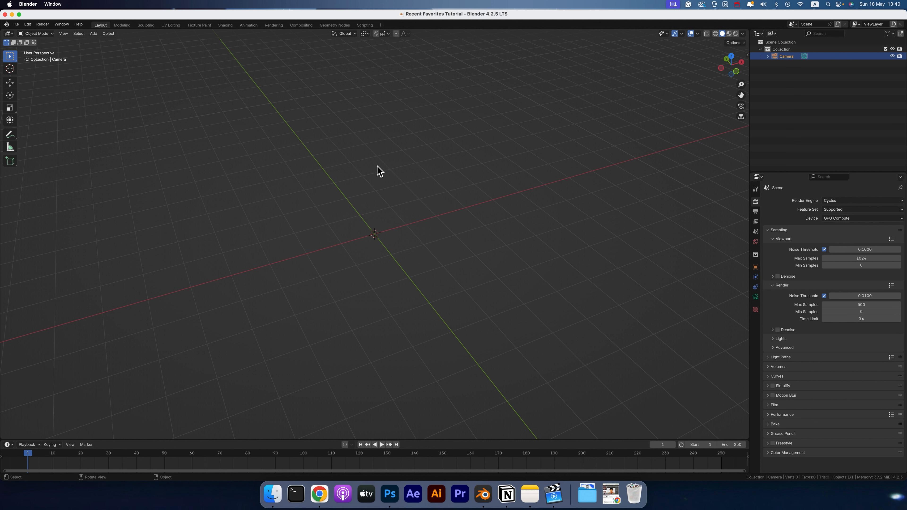
# Add a Bézier curve and delete its default control points in Edit Mode
pyautogui.click(97, 33)
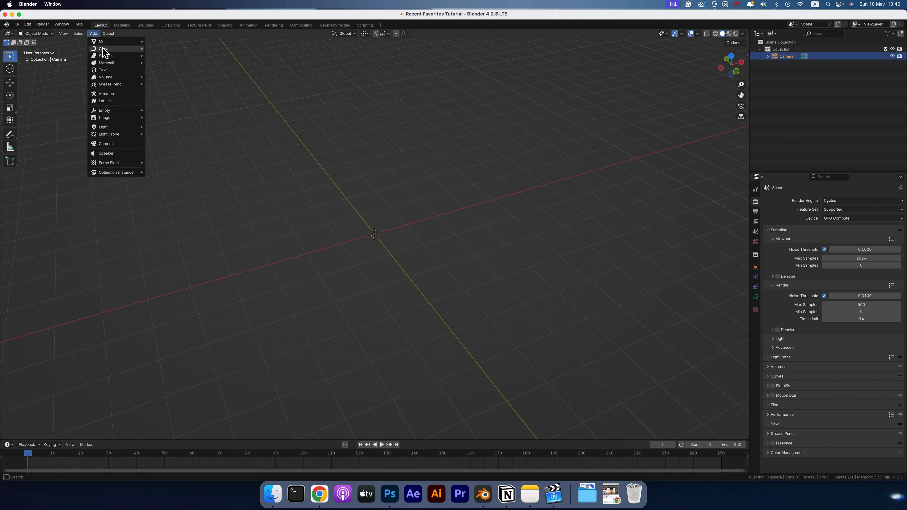
pyautogui.moveTo(103, 49)
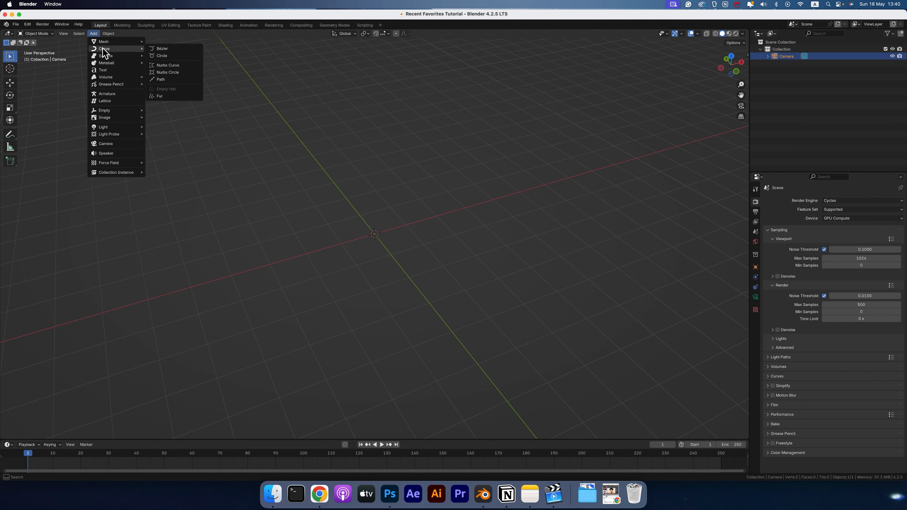
pyautogui.click(163, 50)
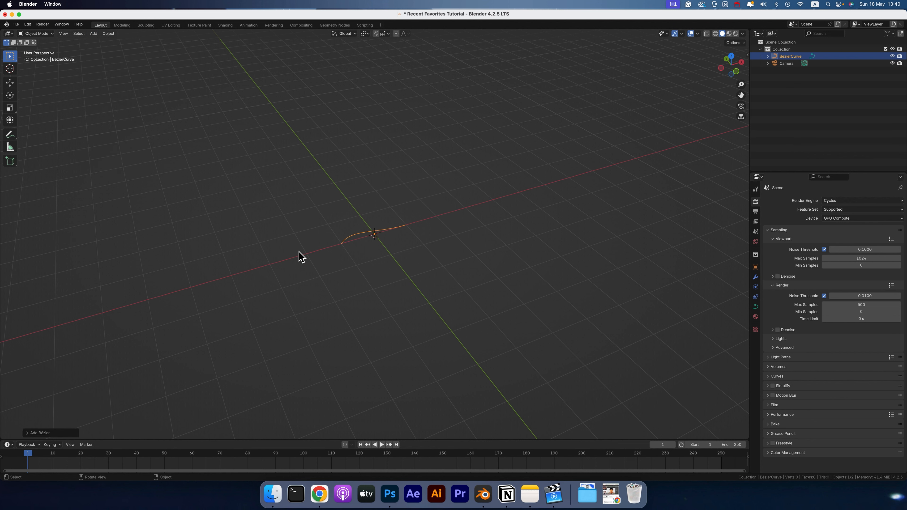
pyautogui.press('Tab')
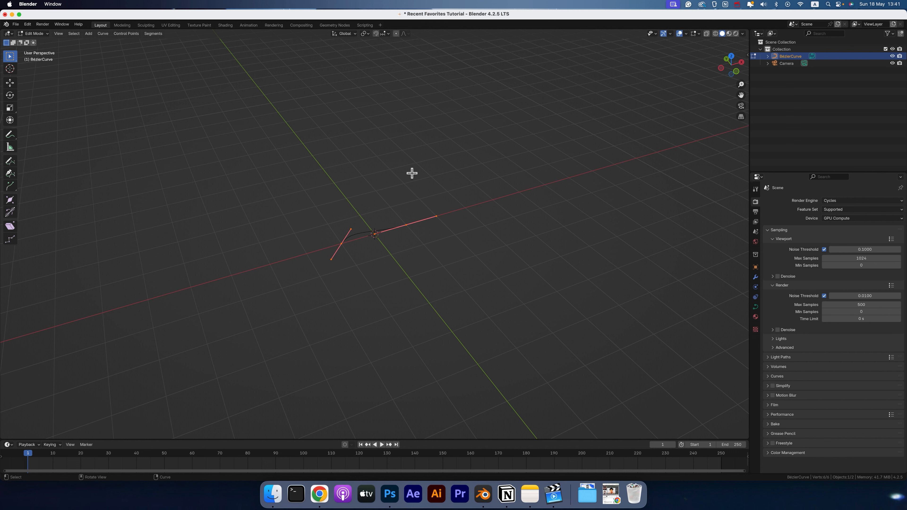
pyautogui.press('x')
pyautogui.click(388, 171)
# Draw a freehand heart outline around the world origin in top view with the curve Draw tool
pyautogui.press('KP_7')
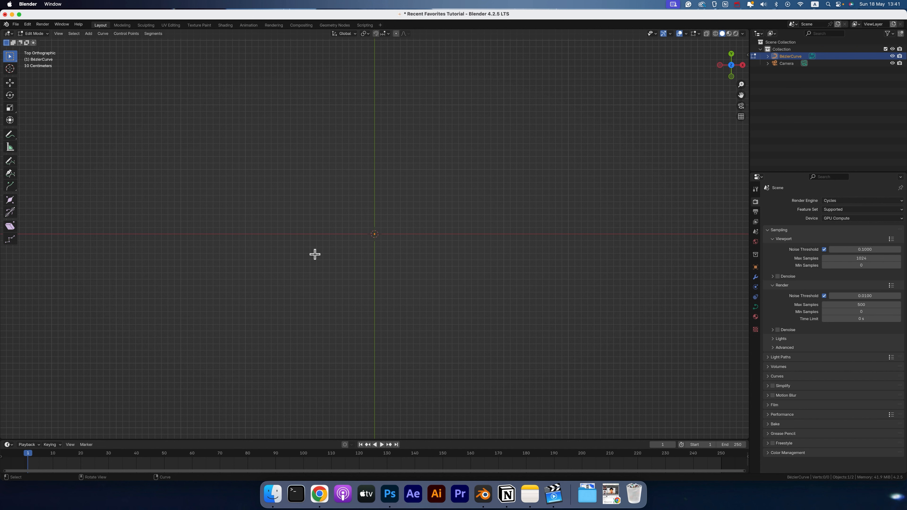
pyautogui.click(10, 161)
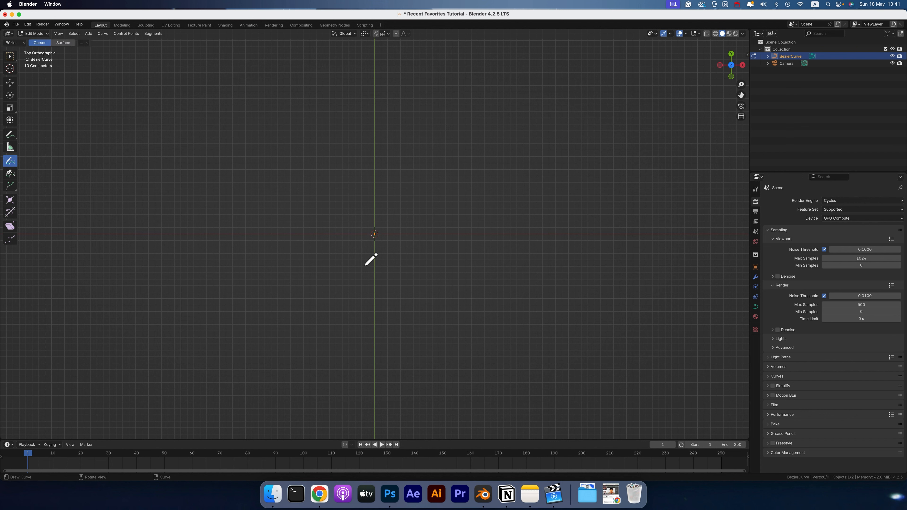
pyautogui.moveTo(372, 317); pyautogui.dragTo(371, 313)
pyautogui.press('w')
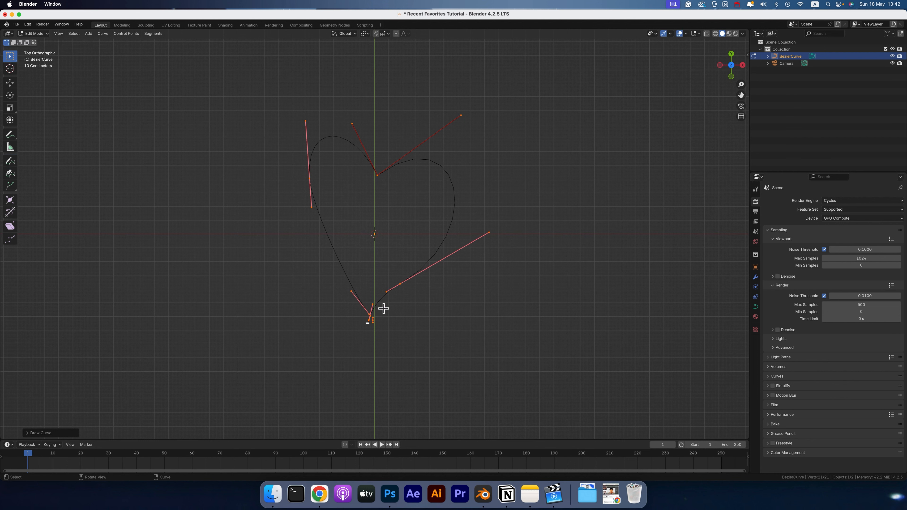
# Delete the stray end vertex at the heart curve's lower tip
pyautogui.click(399, 286)
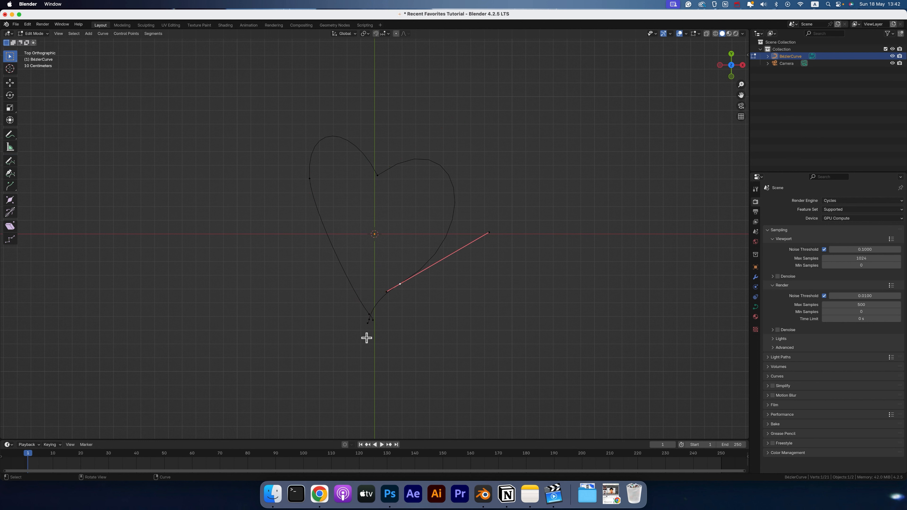
pyautogui.click(367, 323)
pyautogui.press('x')
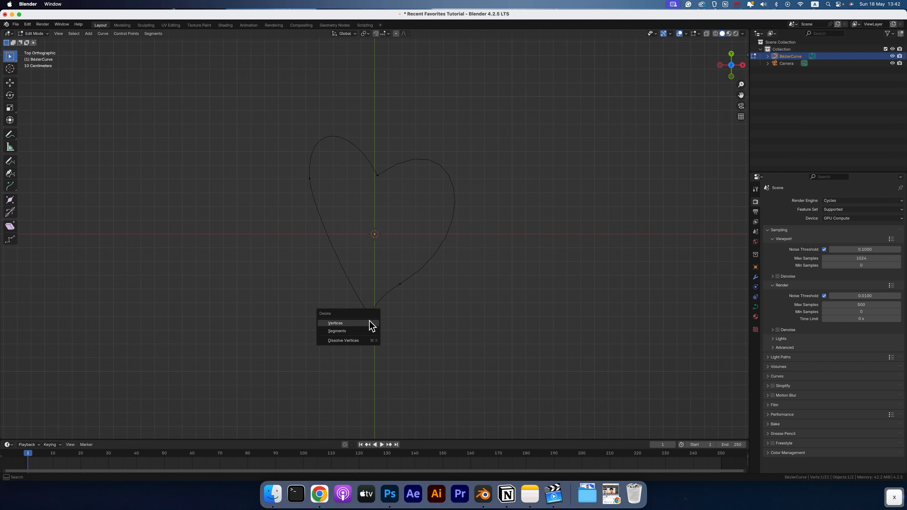
pyautogui.click(350, 324)
# Select the control points at the heart's lower tip and close the curve with Toggle Cyclic
pyautogui.moveTo(354, 321); pyautogui.dragTo(394, 302)
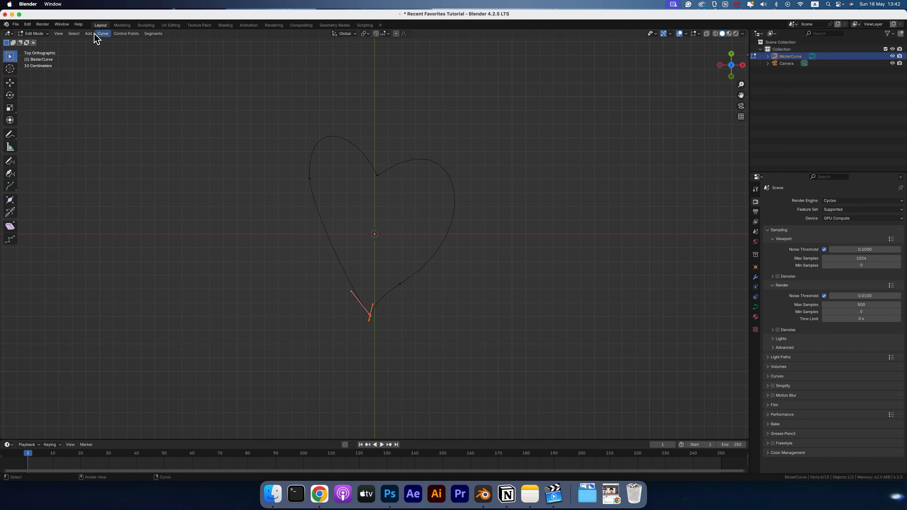
pyautogui.click(102, 33)
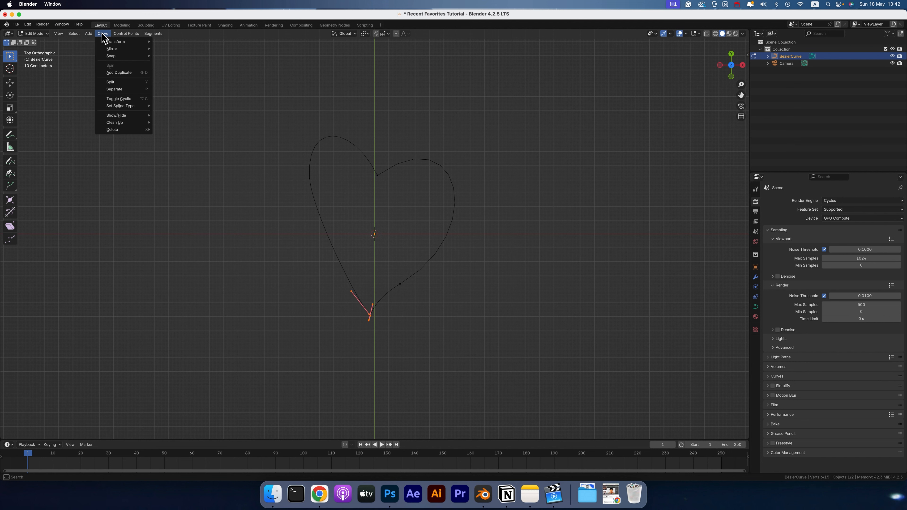
pyautogui.click(123, 101)
pyautogui.click(469, 375)
# Rotate the handles of the heart's lower-right control point steeper and move the point about 0.13 m outward and upward
pyautogui.scroll(2, 366, 351)
pyautogui.click(412, 308)
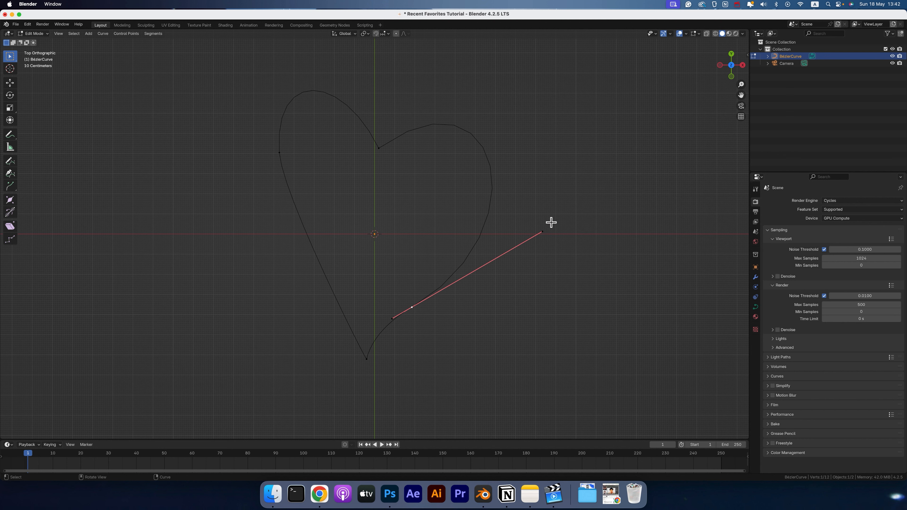
pyautogui.press('r')
pyautogui.click(526, 194)
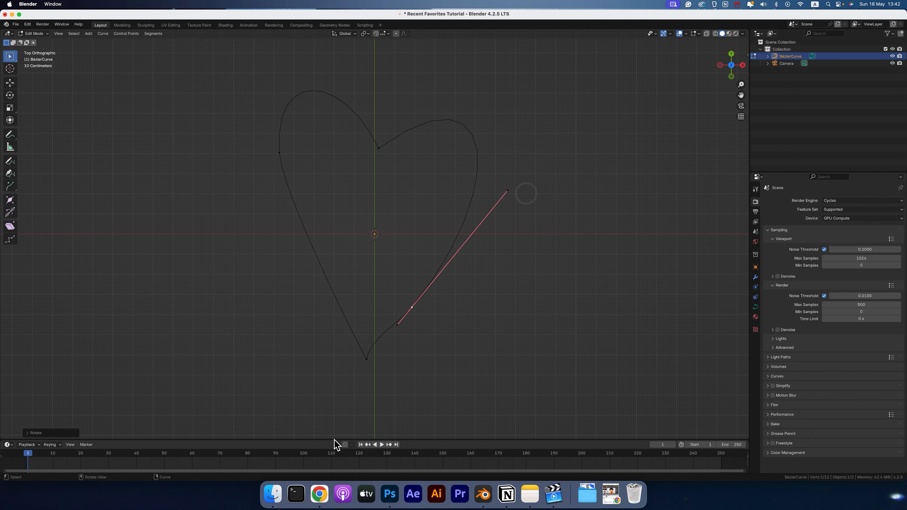
pyautogui.press('g')
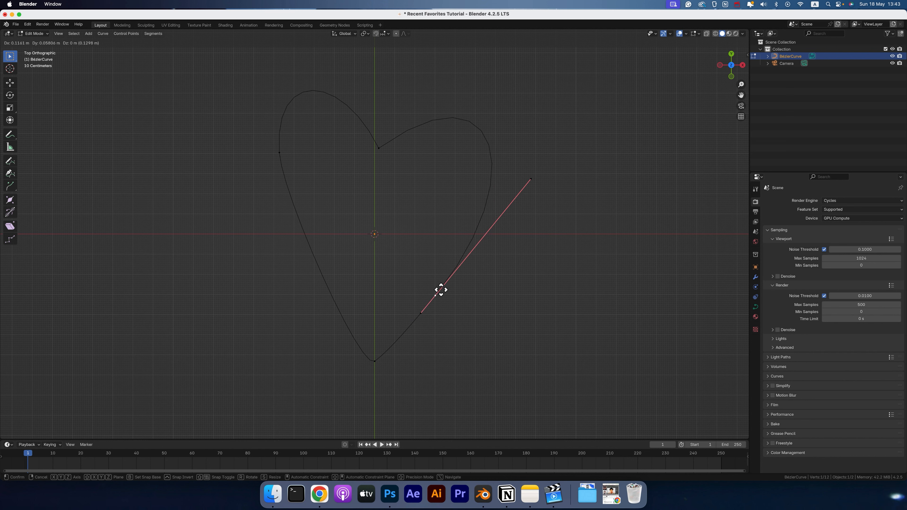
pyautogui.click(440, 290)
# Move the control point in the heart's upper notch onto the Y axis
pyautogui.click(378, 148)
pyautogui.press('g')
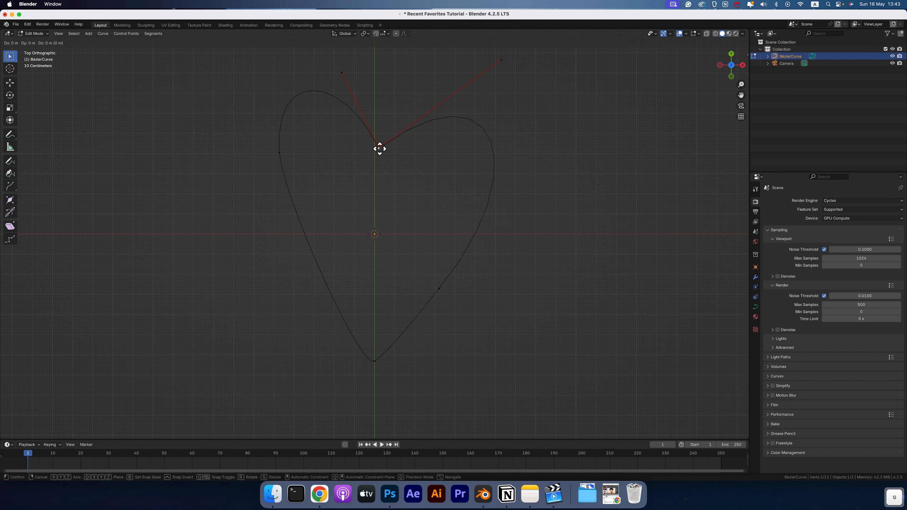
pyautogui.click(372, 146)
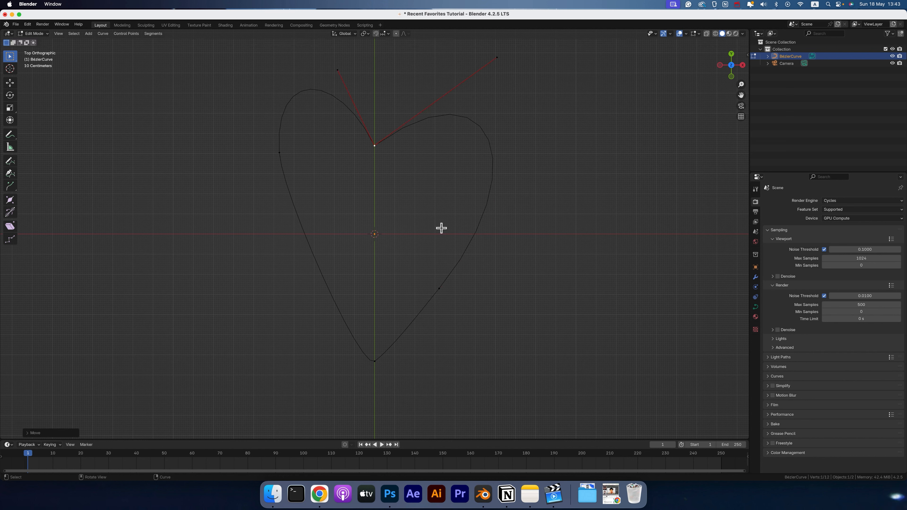
# Undo the last control point adjustments, and scale the whole heart curve wider along the X axis
pyautogui.press('super+z')
pyautogui.press('super+z')
pyautogui.press('super+z')
pyautogui.press('a')
pyautogui.press('s')
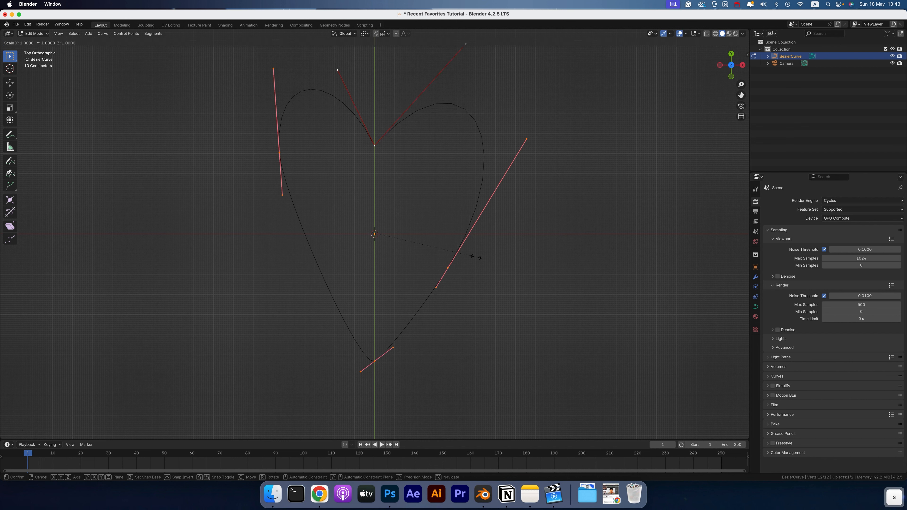
pyautogui.press('x')
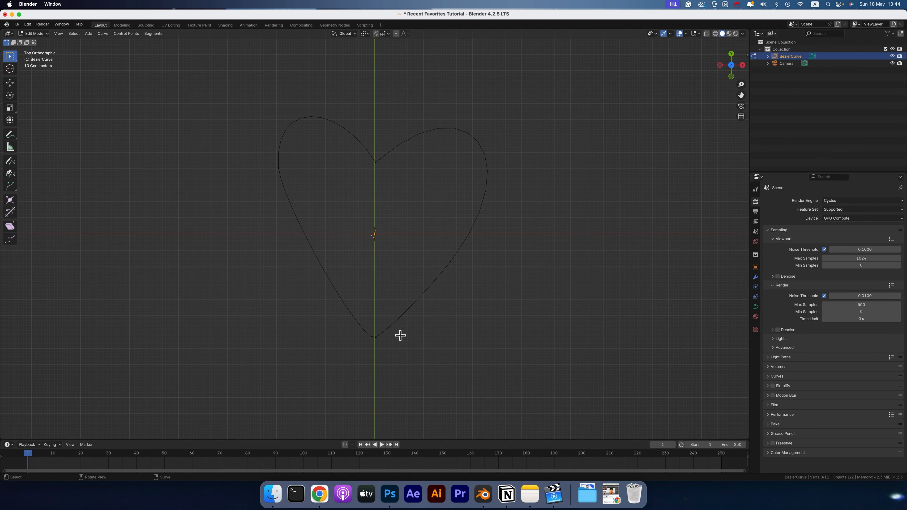
# Switch to Object Mode and convert the heart curve to a mesh
pyautogui.press('Tab')
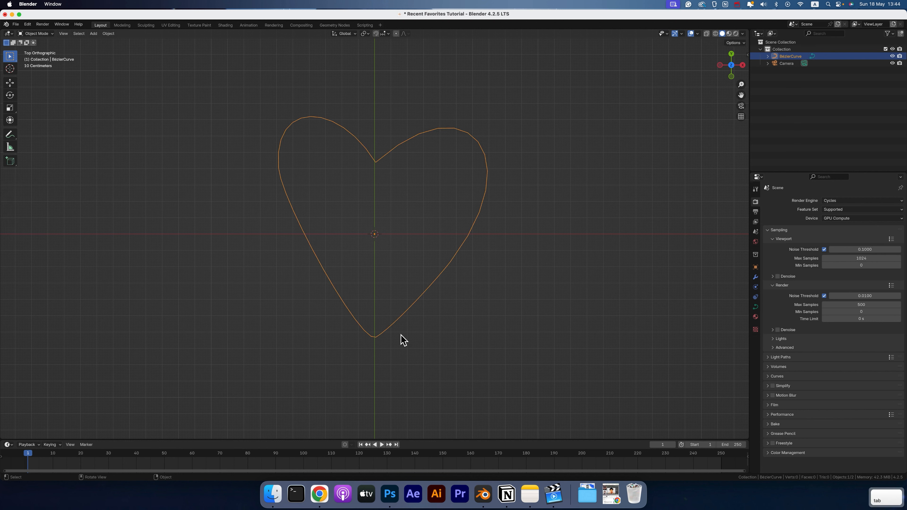
pyautogui.press('Tab')
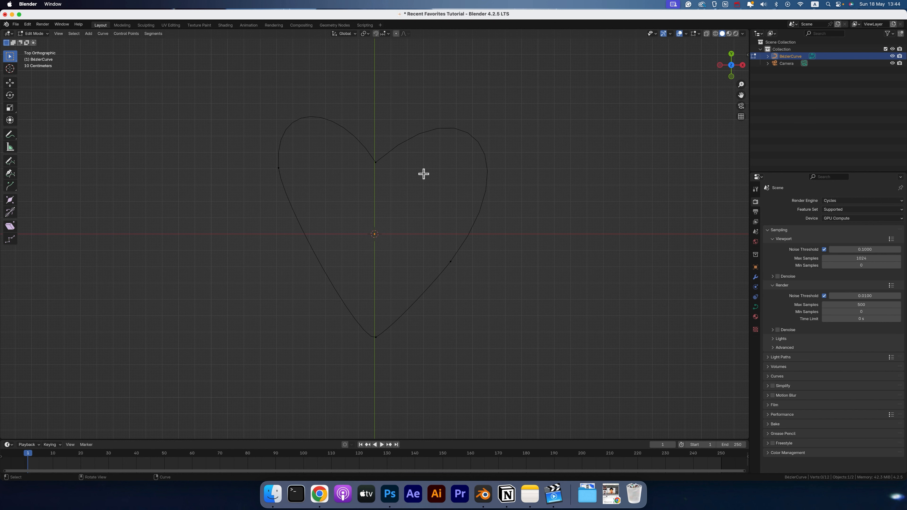
pyautogui.press('Tab')
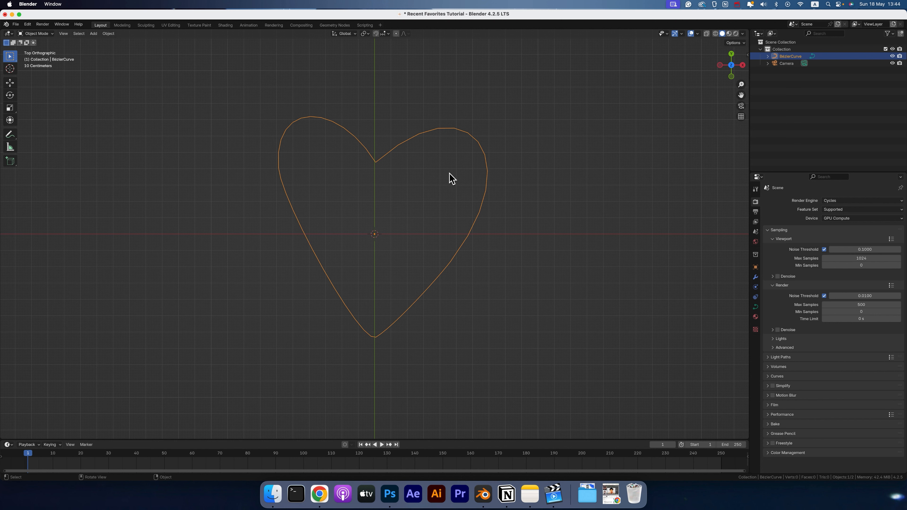
pyautogui.press('Tab')
pyautogui.press('Tab')
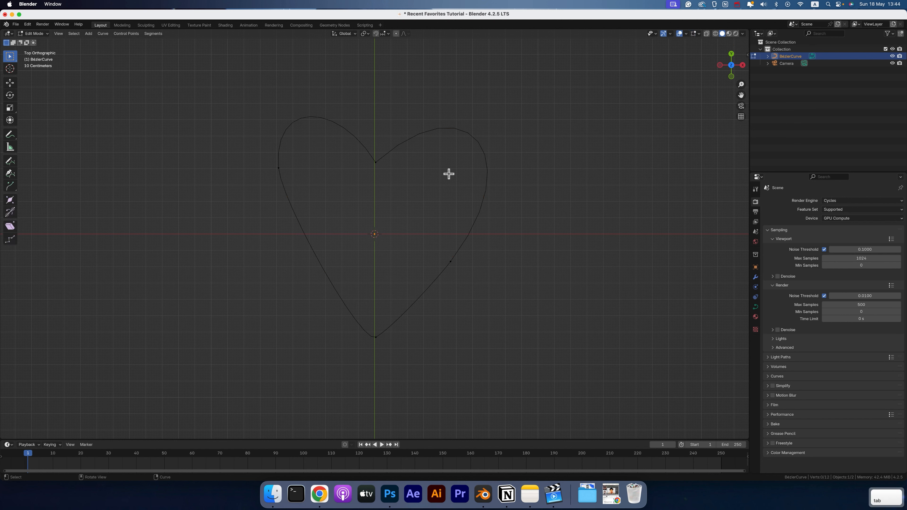
pyautogui.rightClick(392, 156)
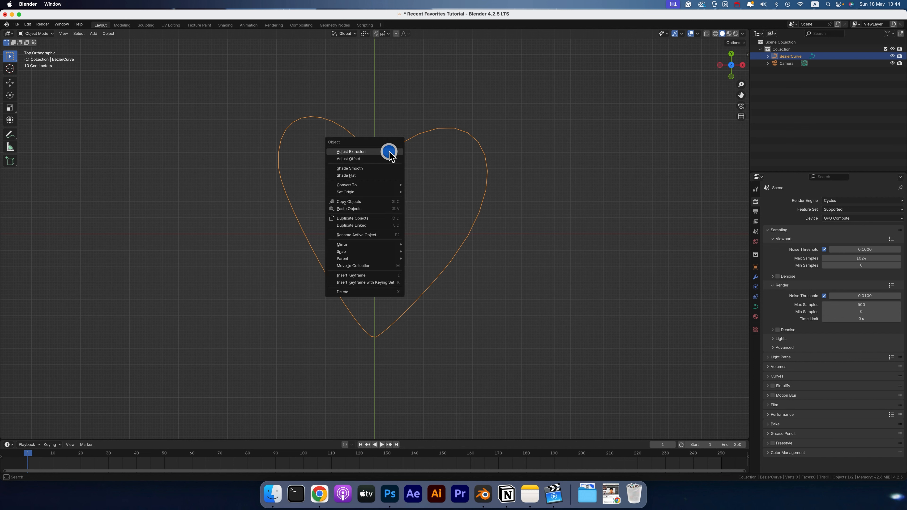
pyautogui.moveTo(379, 188)
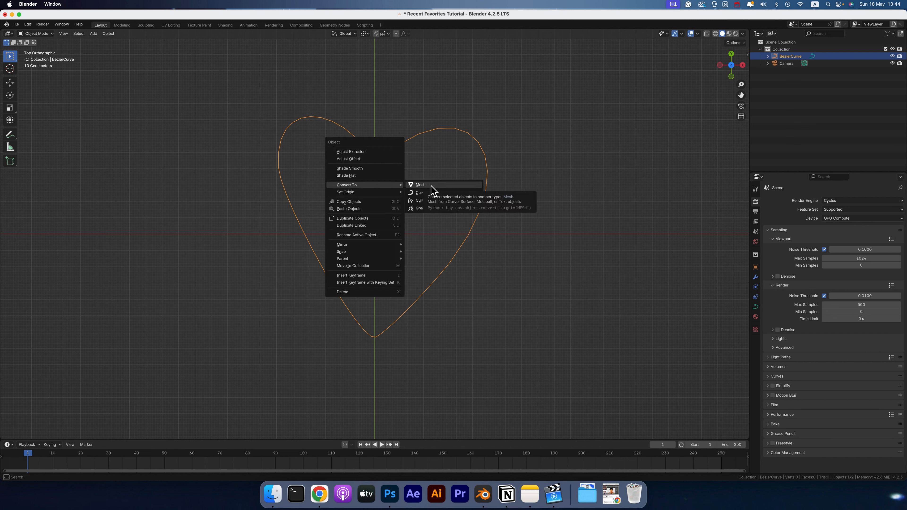
pyautogui.click(431, 188)
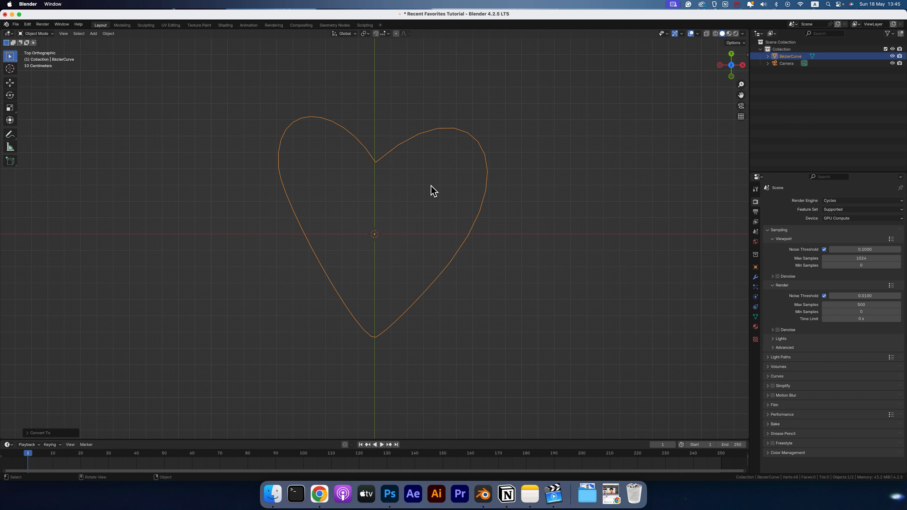
# Select all vertices of the heart outline in Edit Mode and fill them with a face
pyautogui.press('Tab')
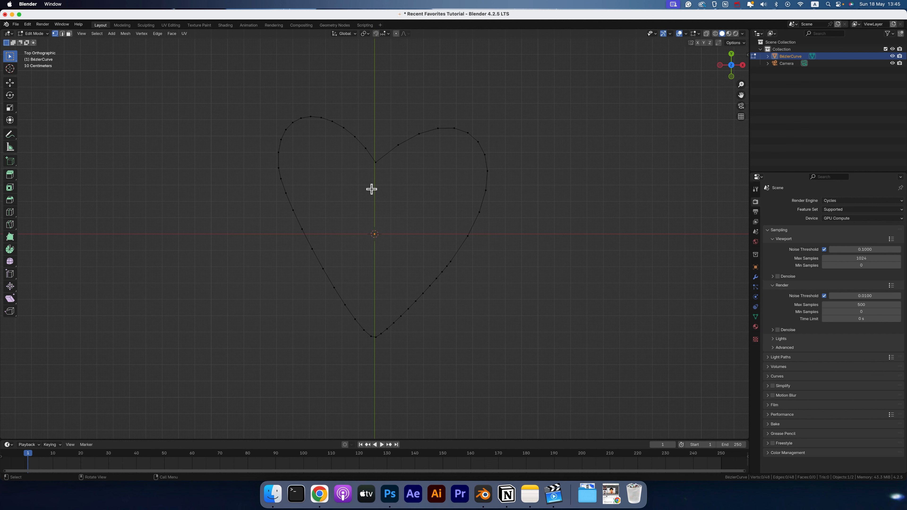
pyautogui.press('a')
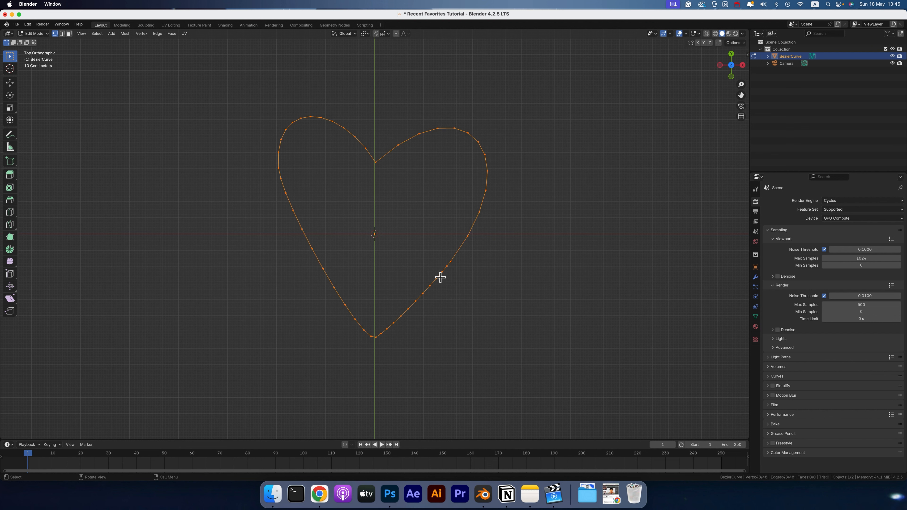
pyautogui.press('f')
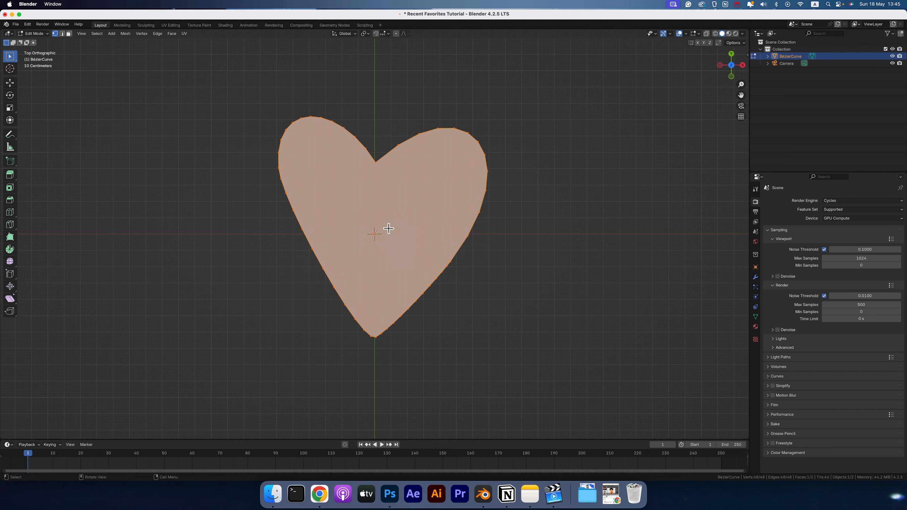
pyautogui.click(398, 145)
pyautogui.press('g')
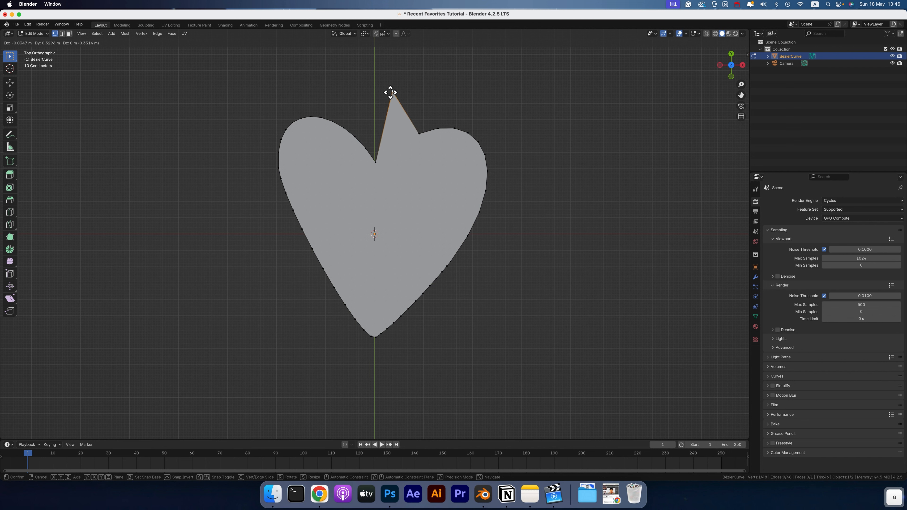
pyautogui.press('Escape')
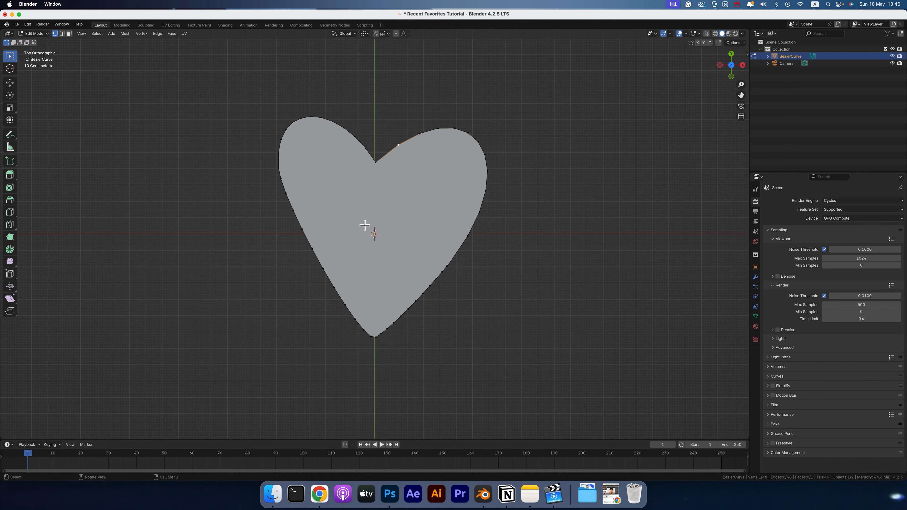
# Select the whole heart mesh and enable the Face Orientation overlay
pyautogui.press('a')
pyautogui.moveTo(385, 235); pyautogui.dragTo(390, 240, button='middle')
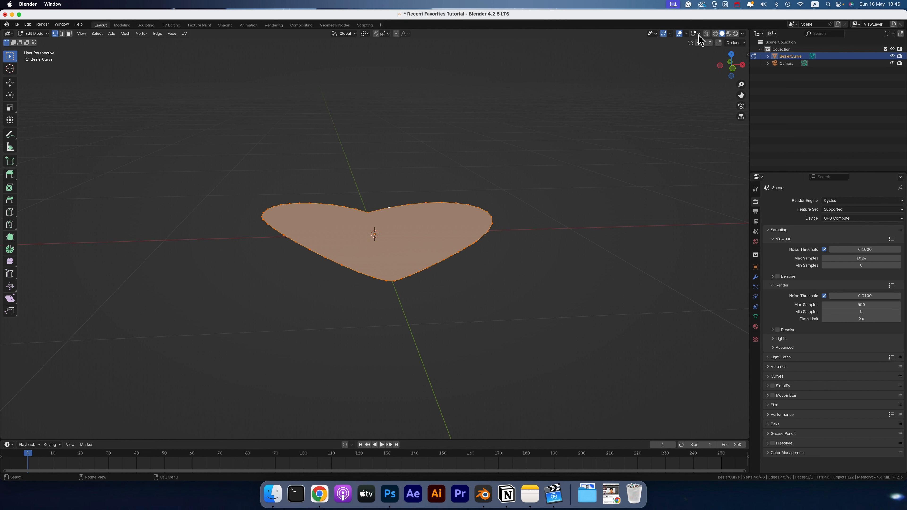
pyautogui.click(686, 34)
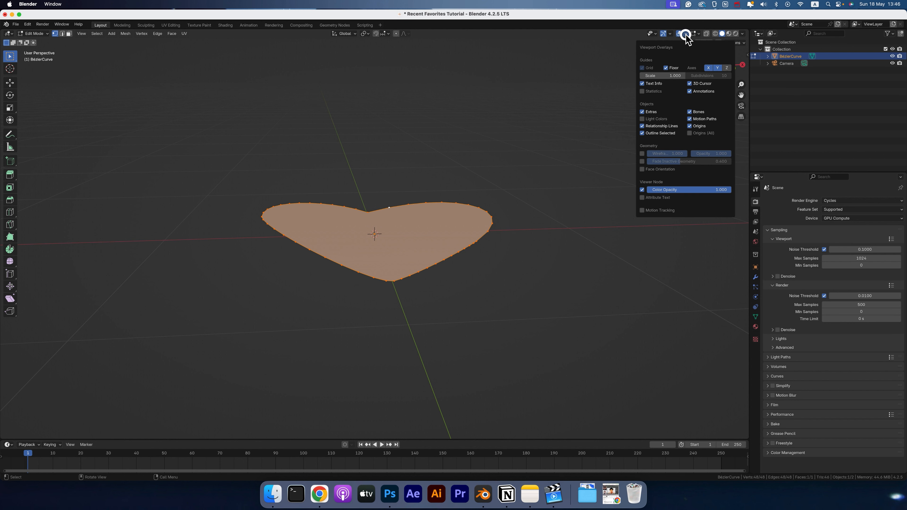
pyautogui.click(642, 169)
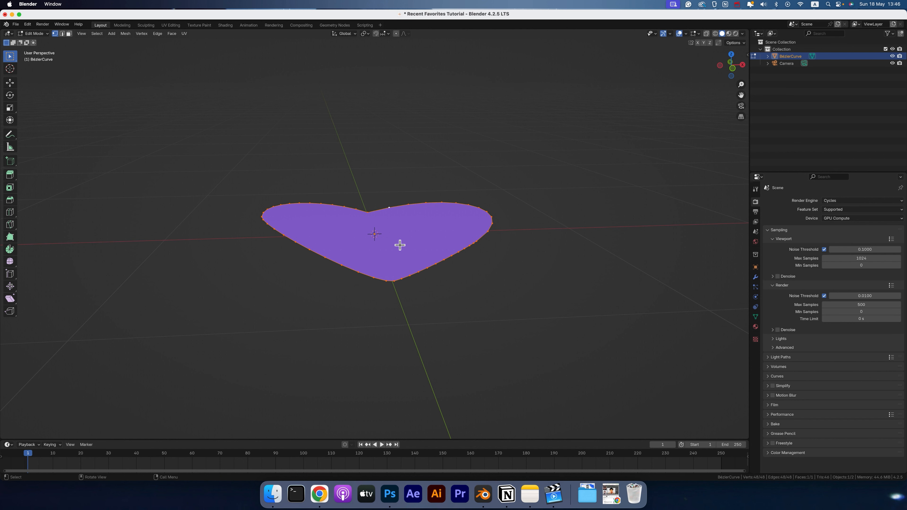
# Extrude the heart face upward by about 0.09 m
pyautogui.moveTo(399, 245); pyautogui.dragTo(395, 255, button='middle')
pyautogui.press('e')
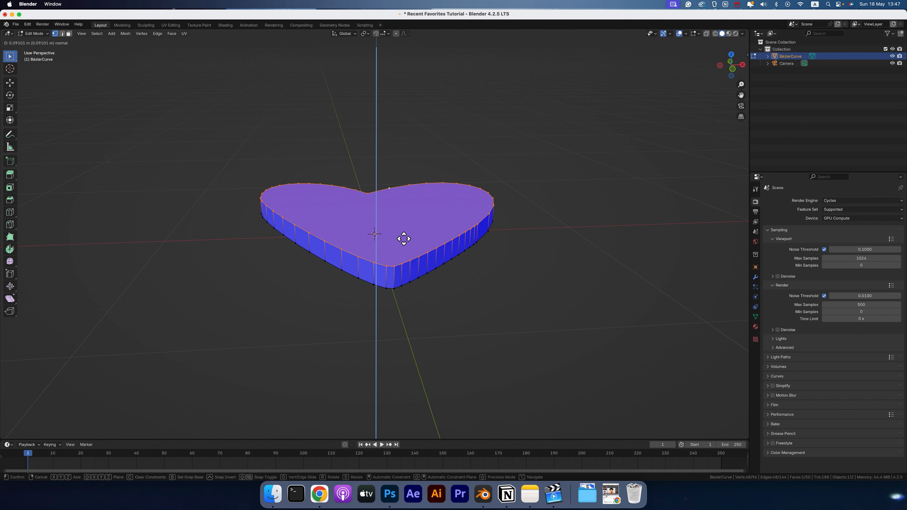
pyautogui.click(404, 238)
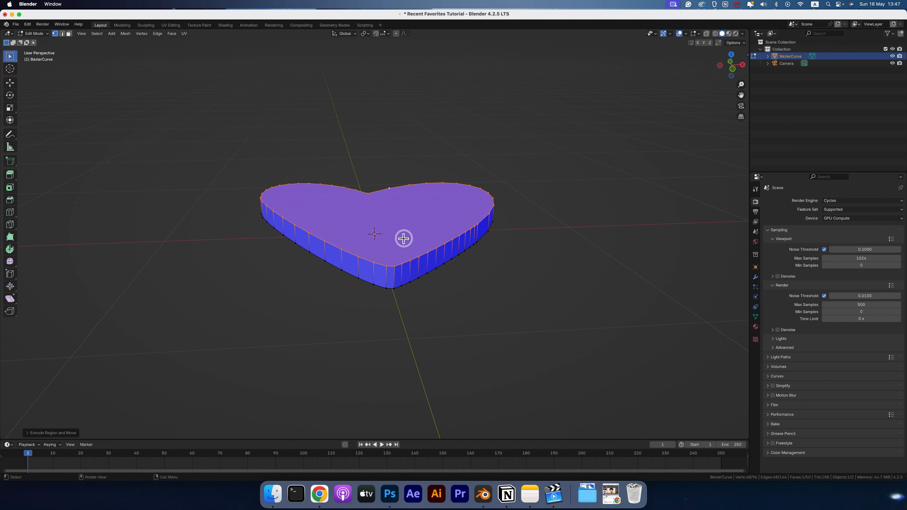
# Select the heart's top and bottom outline edge loops together in edge select mode
pyautogui.click(62, 33)
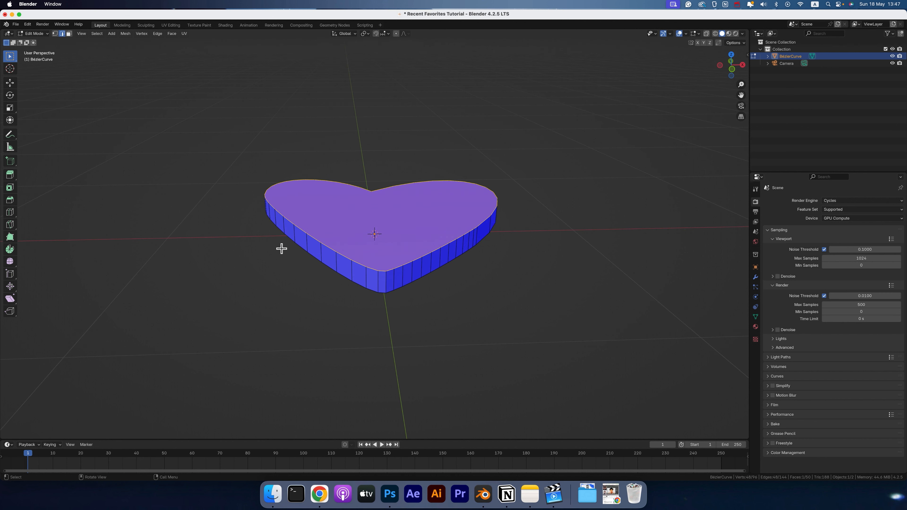
pyautogui.moveTo(336, 259); pyautogui.dragTo(336, 259, button='middle')
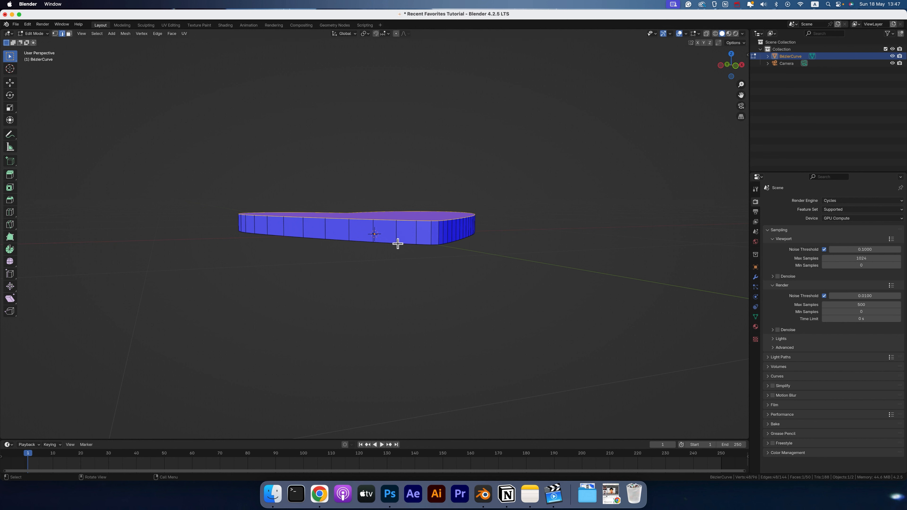
pyautogui.moveTo(331, 227); pyautogui.dragTo(354, 261, button='middle')
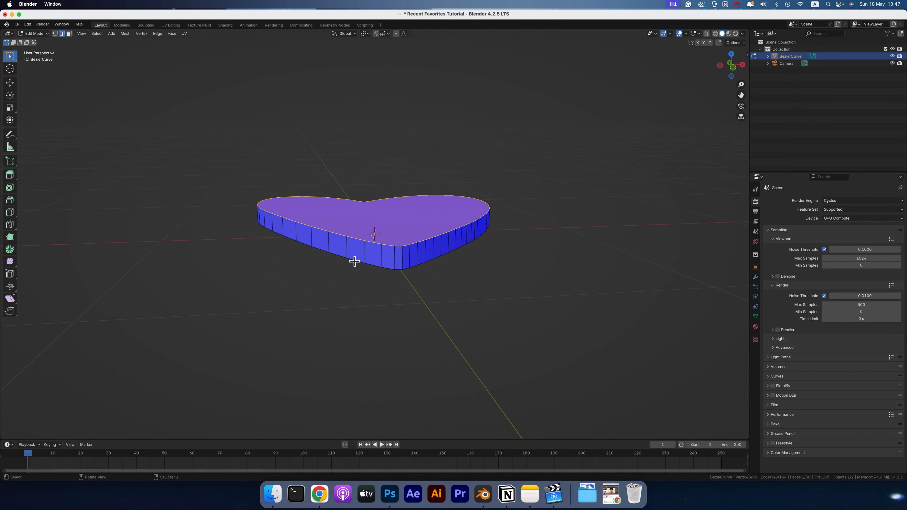
pyautogui.keyDown('alt'); pyautogui.keyDown('shift'); pyautogui.click(354, 261); pyautogui.keyUp('shift'); pyautogui.keyUp('alt')
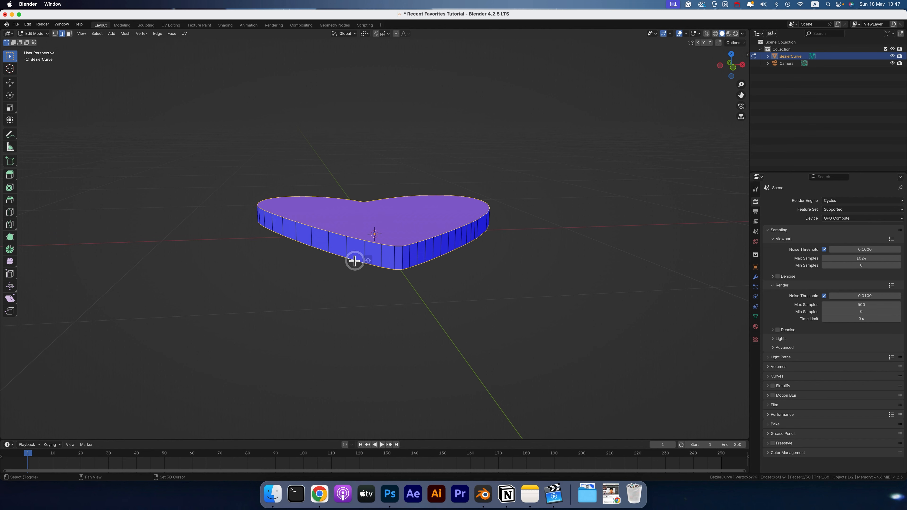
pyautogui.scroll(-10, 355, 261)
pyautogui.scroll(10, 354, 261)
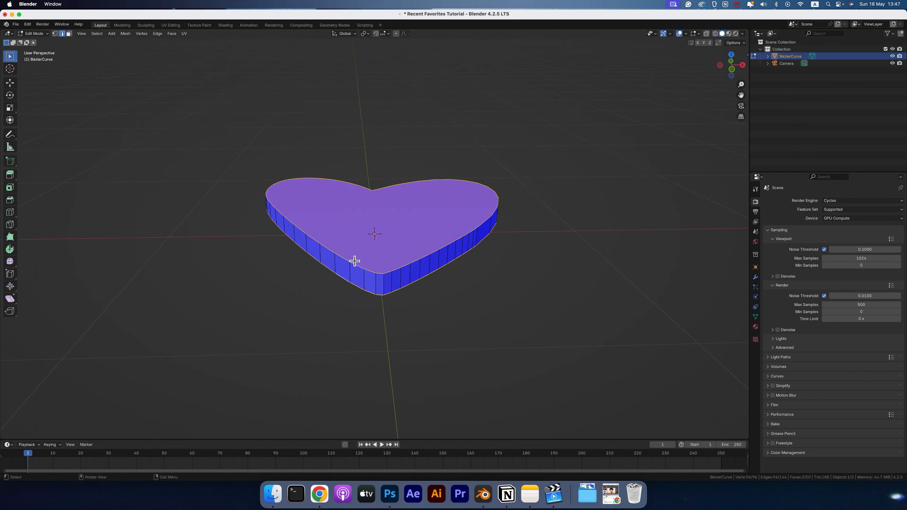
pyautogui.scroll(-4, 354, 261)
pyautogui.scroll(5, 354, 261)
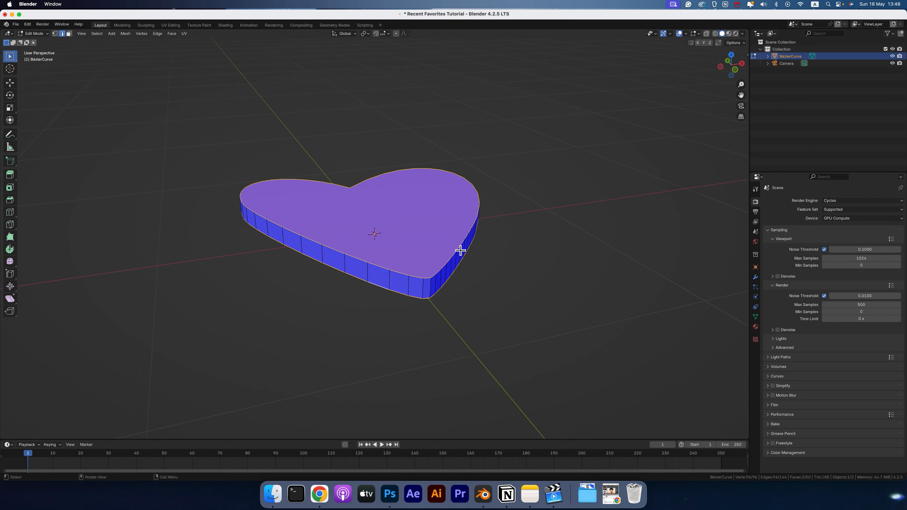
# Bevel the selected top and bottom edge loops with a width of about 0.045 m and 4 segments
pyautogui.hotkey('ctrl', 'b')
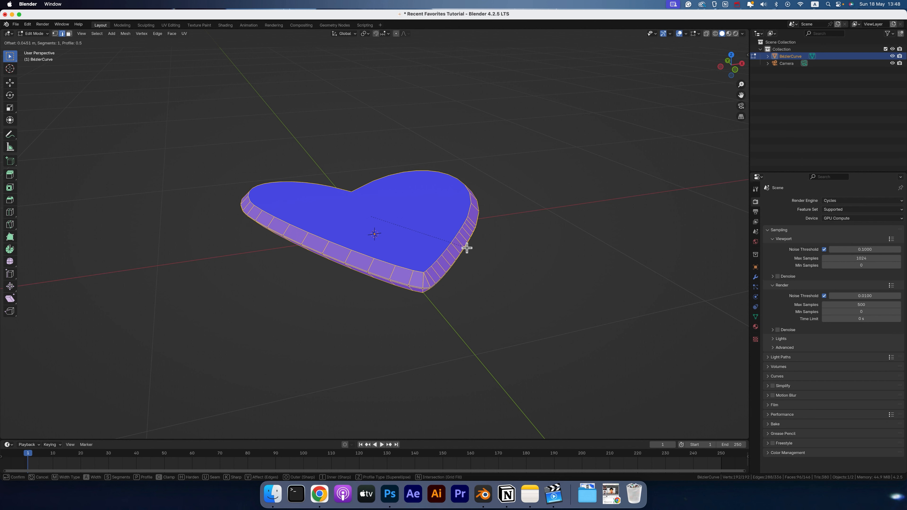
pyautogui.scroll(2, 467, 248)
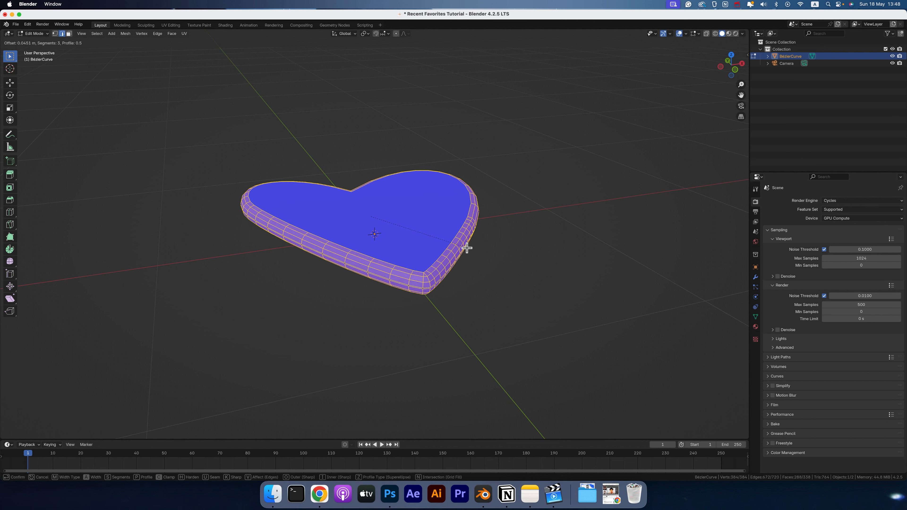
pyautogui.scroll(-1, 467, 247)
pyautogui.scroll(2, 467, 248)
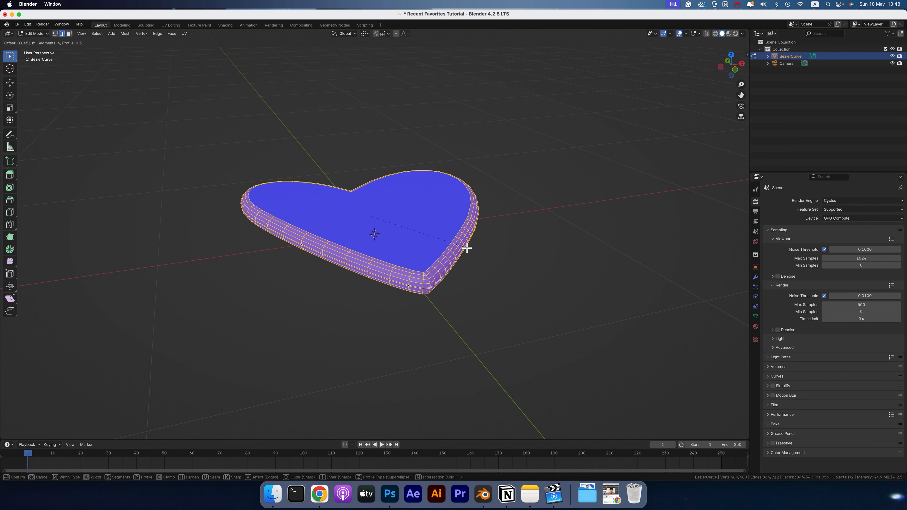
pyautogui.click(467, 248)
pyautogui.click(27, 433)
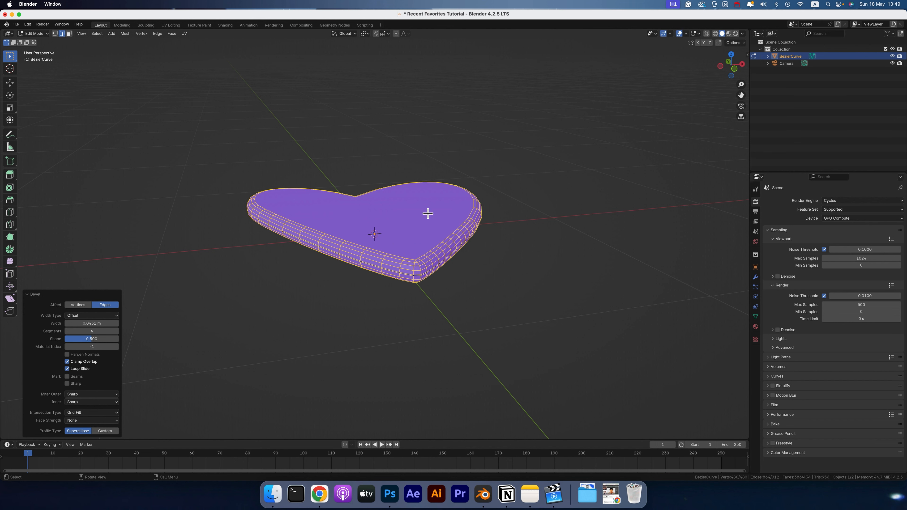
pyautogui.scroll(5, 428, 213)
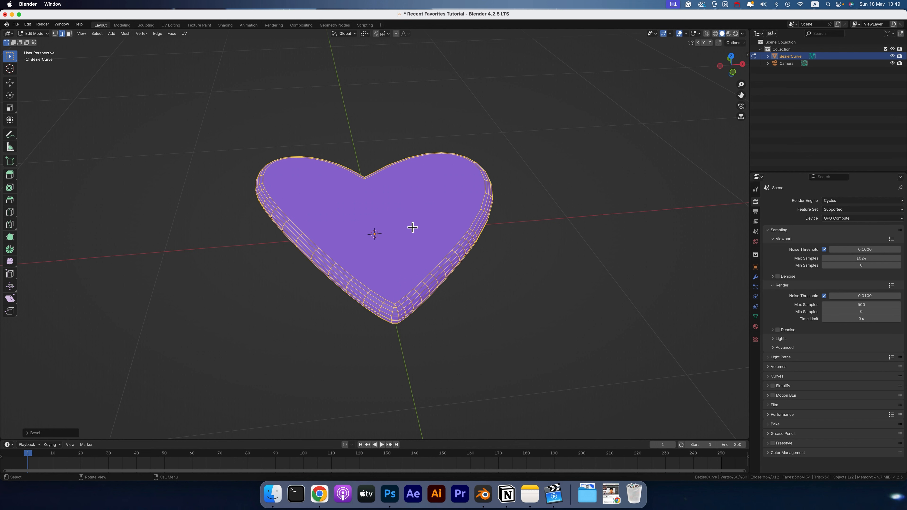
# Return to Object Mode and disable the Face Orientation overlay
pyautogui.press('Tab')
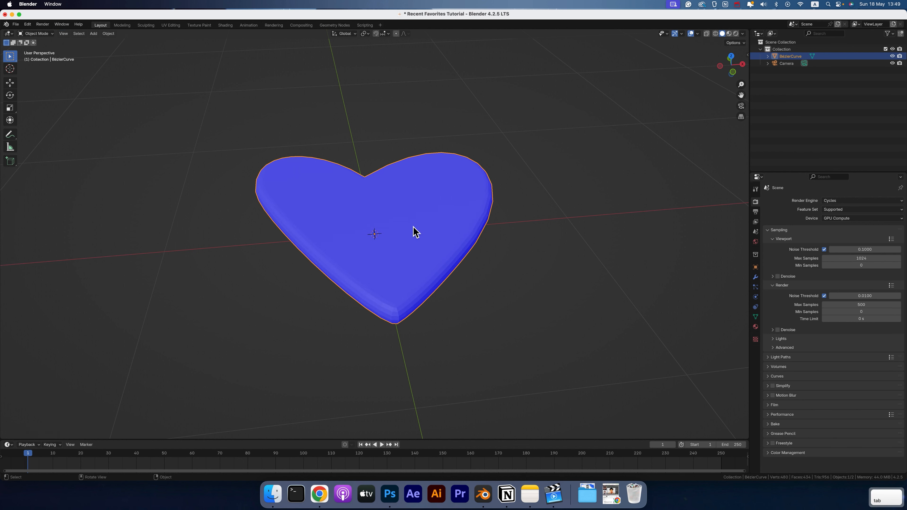
pyautogui.click(696, 34)
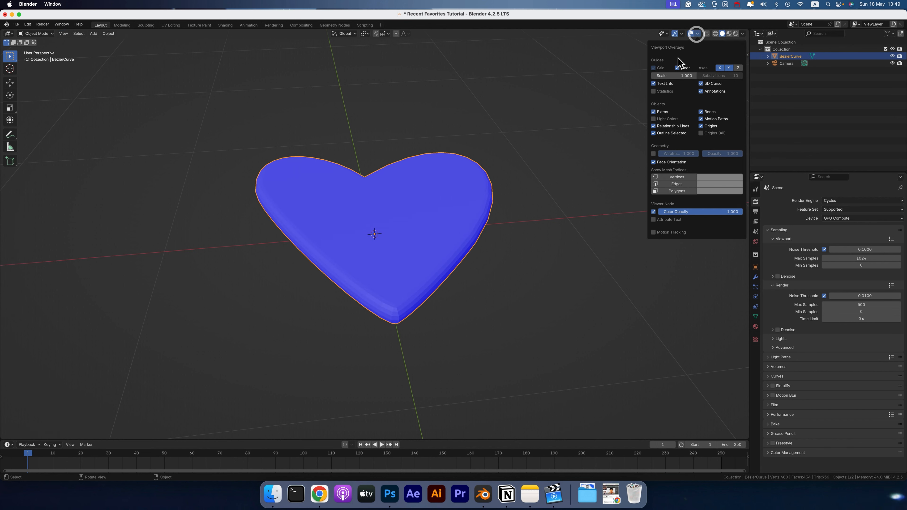
pyautogui.click(654, 162)
# Select the entire heart mesh in Edit Mode and rotate it 90 degrees around the global X axis
pyautogui.press('KP_7')
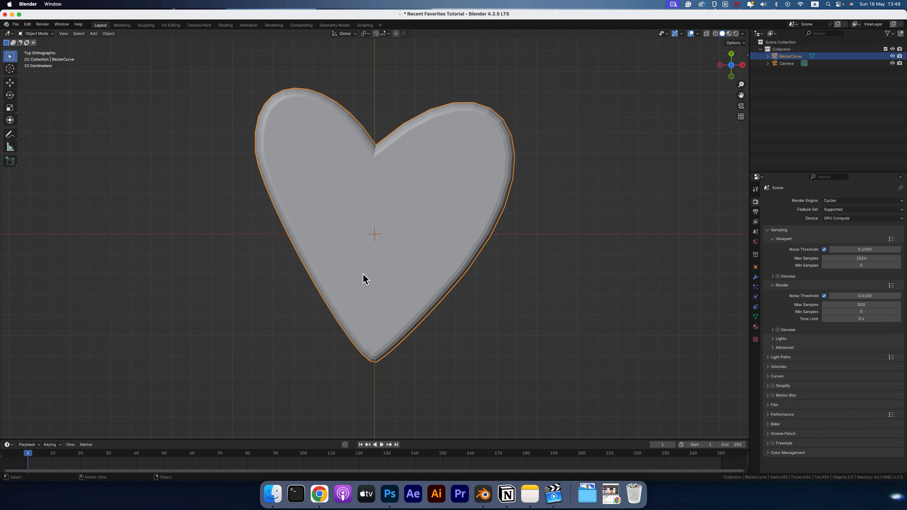
pyautogui.press('Tab')
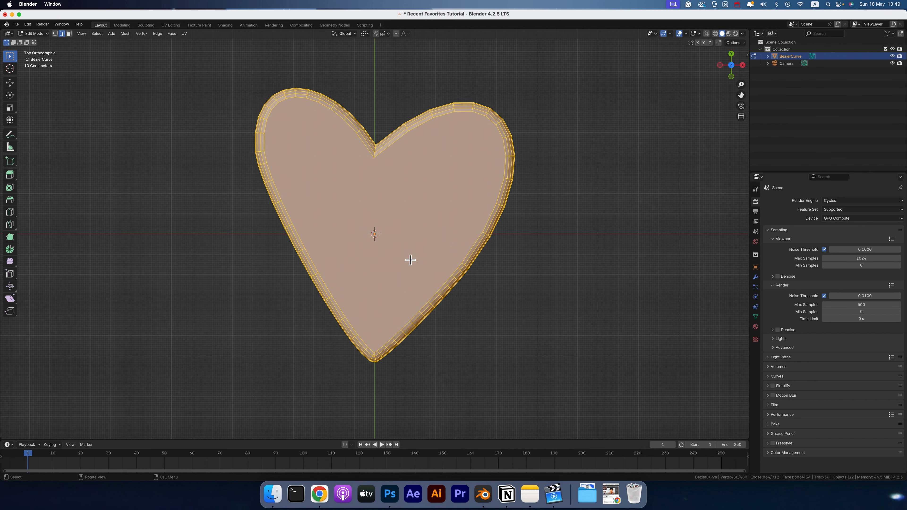
pyautogui.scroll(-5, 349, 277)
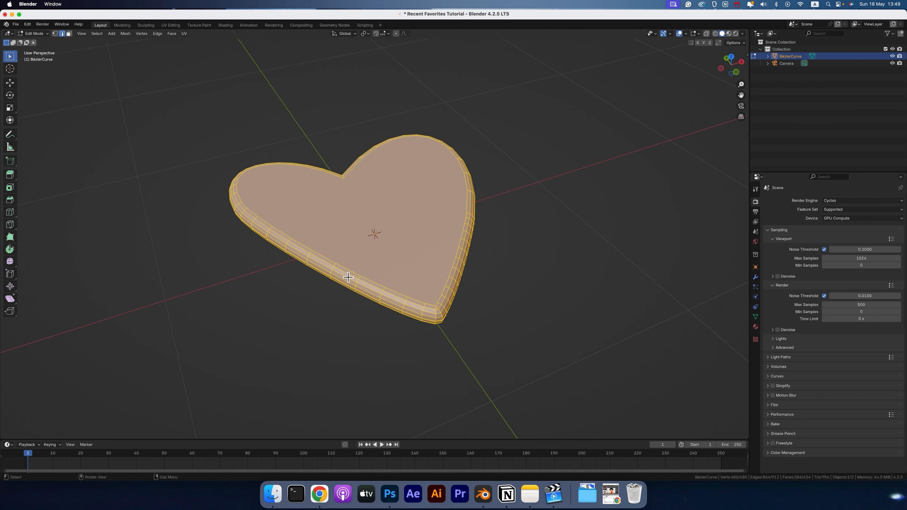
pyautogui.scroll(-3, 348, 277)
pyautogui.press('a')
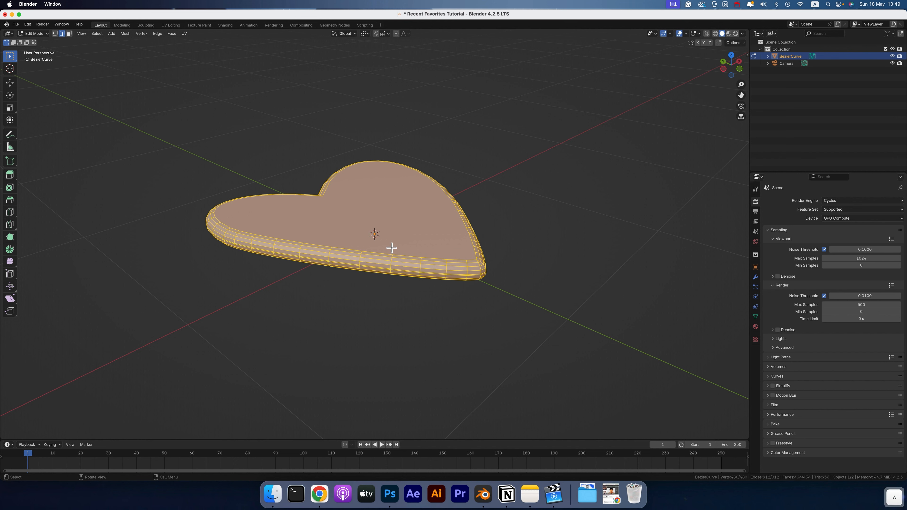
pyautogui.press('r')
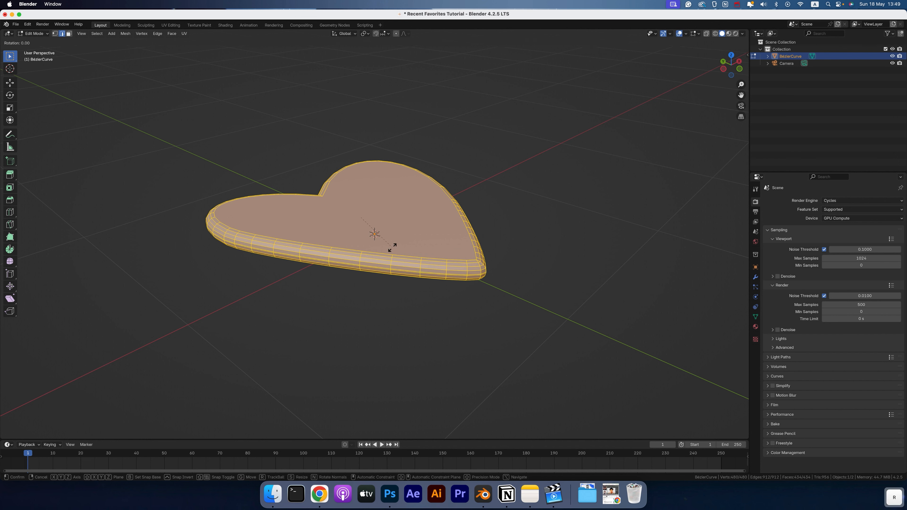
pyautogui.press('x')
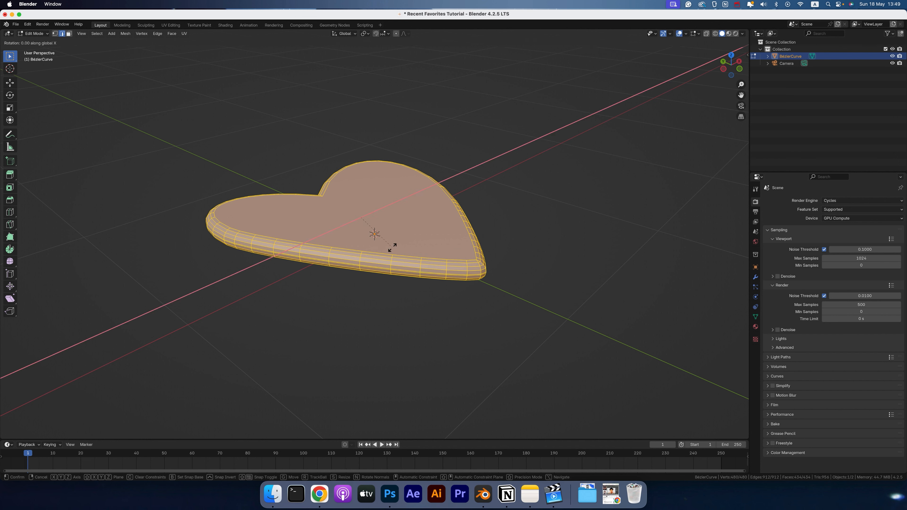
pyautogui.write('90')
pyautogui.press('Return')
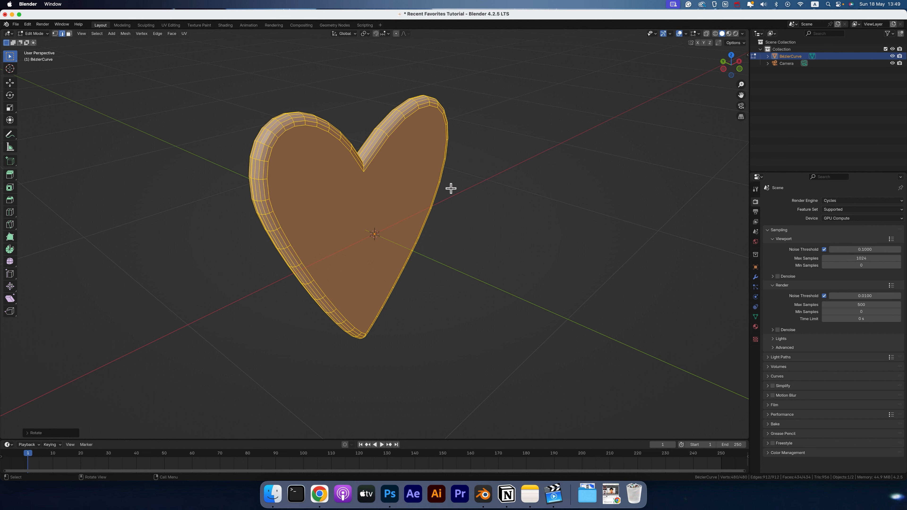
# Switch to the front orthographic view and hide the camera in the viewport
pyautogui.press('KP_1')
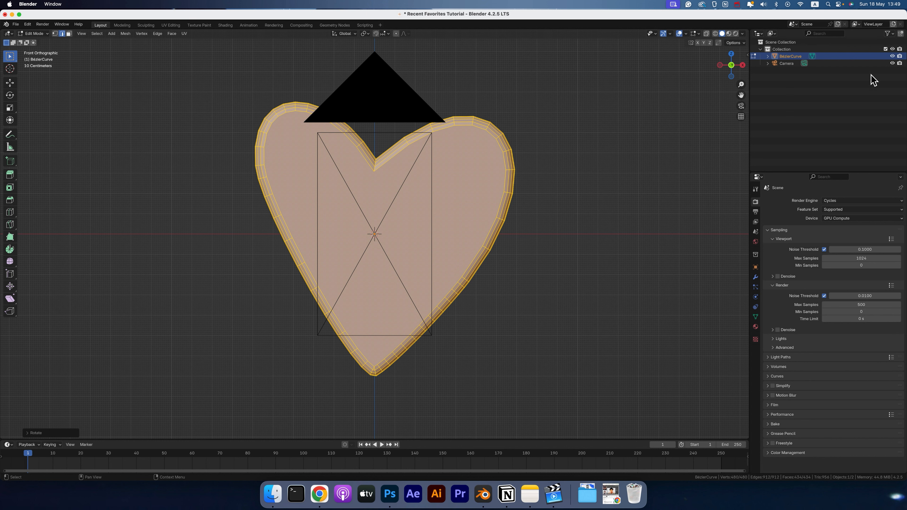
pyautogui.click(893, 63)
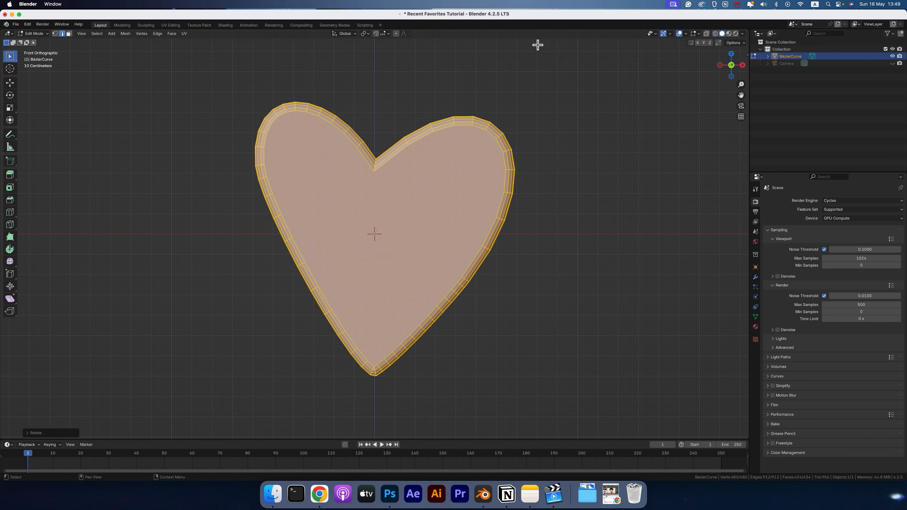
# Add a Remesh modifier to the heart and switch to Object Mode
pyautogui.click(756, 278)
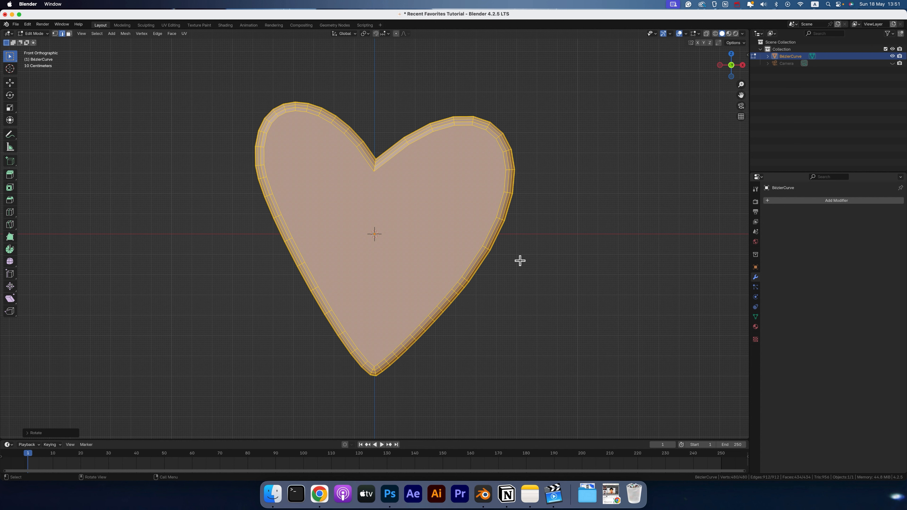
pyautogui.click(800, 202)
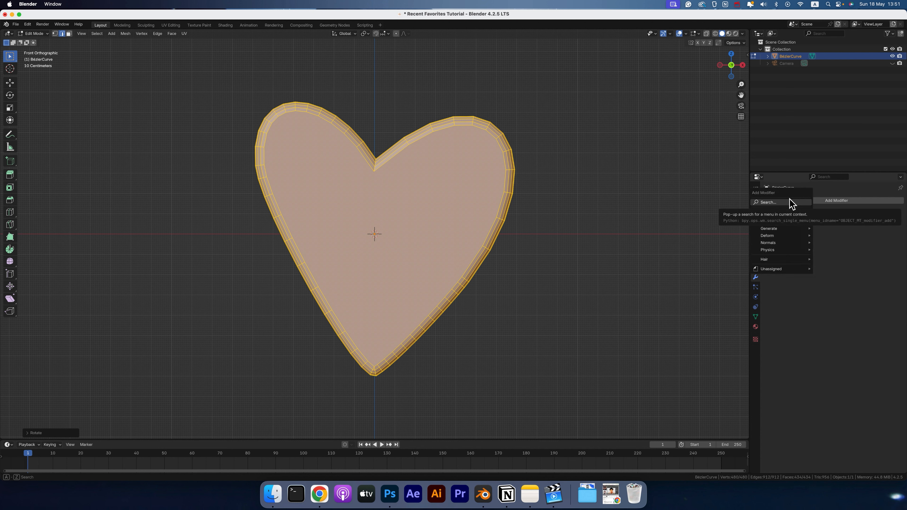
pyautogui.click(775, 202)
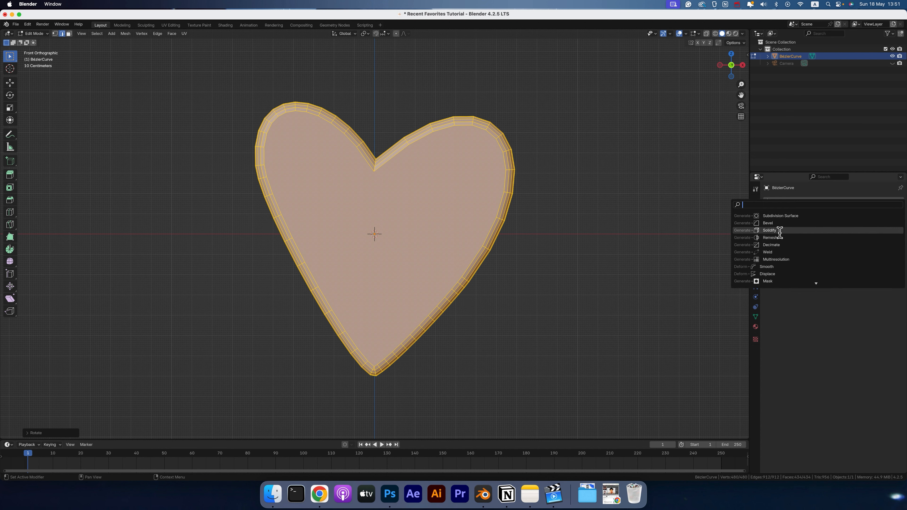
pyautogui.click(772, 238)
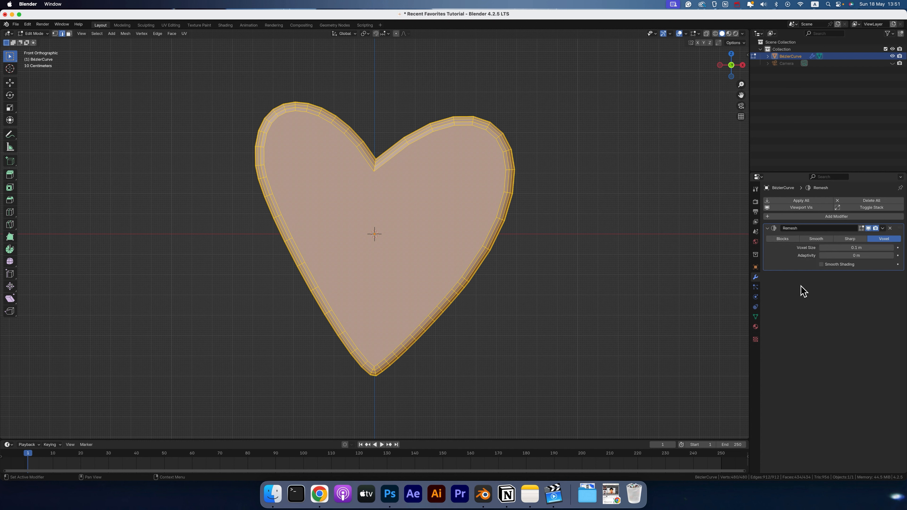
pyautogui.press('Tab')
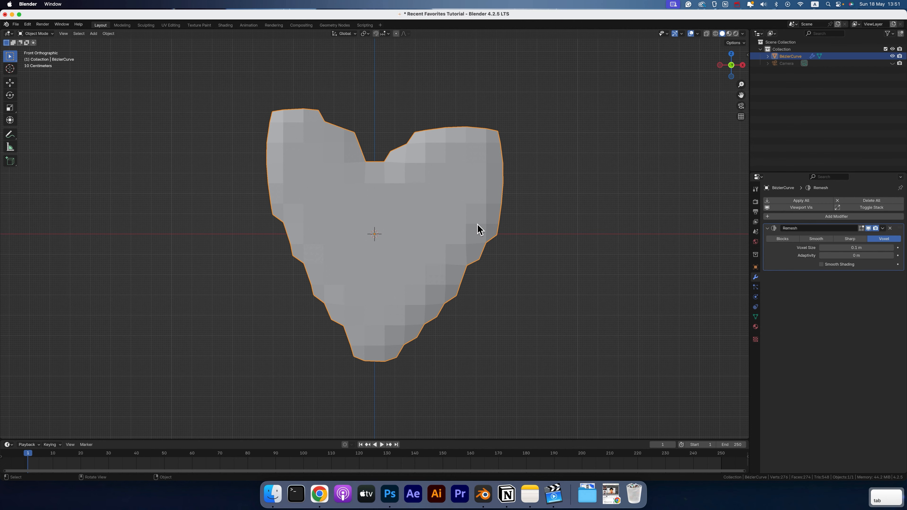
pyautogui.scroll(2, 477, 229)
pyautogui.hscroll(5, 477, 223)
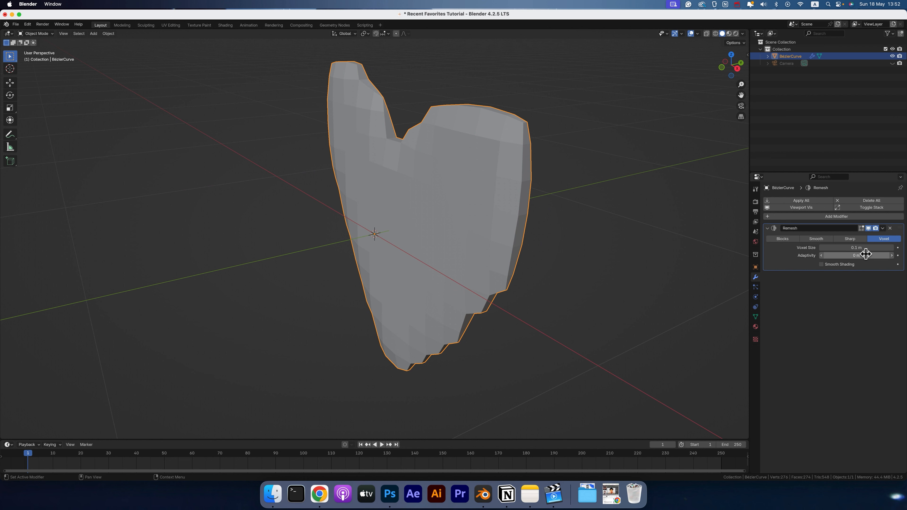
# Try the Remesh modifier's Sharp mode with an octree depth of 6, and switch back to Voxel mode
pyautogui.click(856, 238)
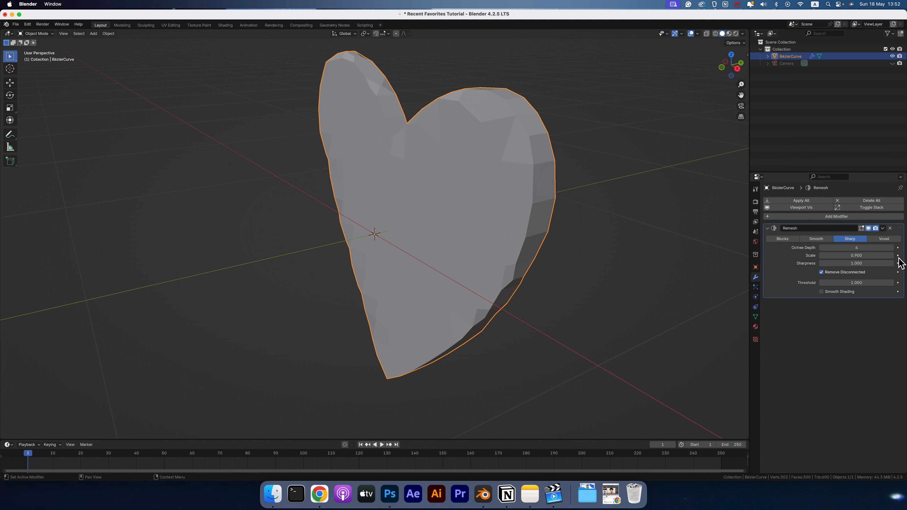
pyautogui.click(893, 248)
pyautogui.click(892, 248)
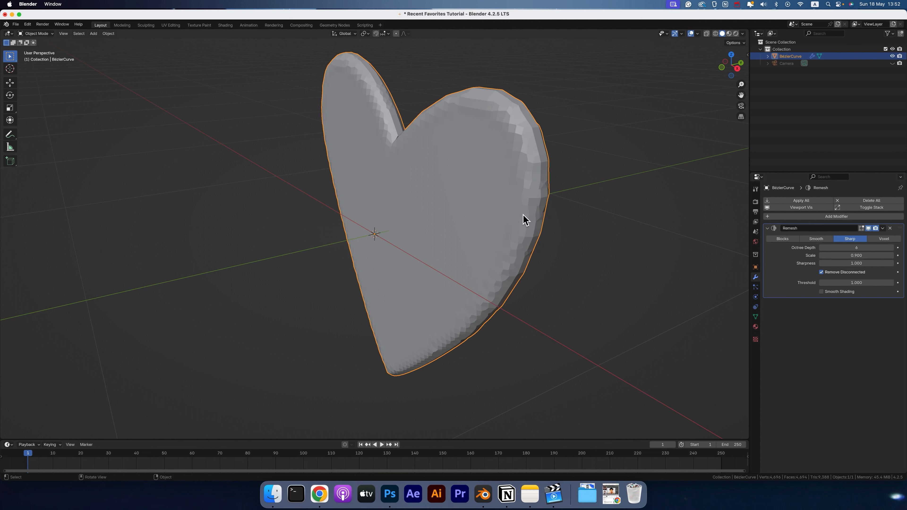
pyautogui.hscroll(3, 545, 187)
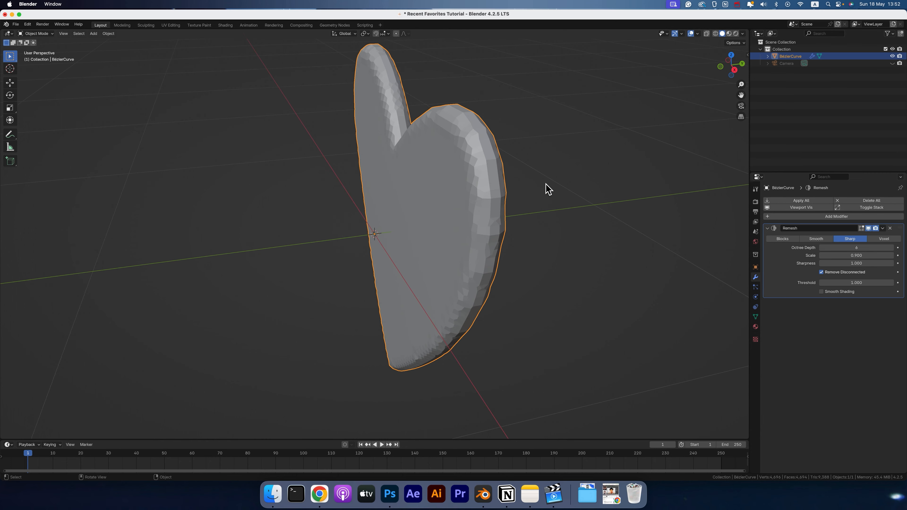
pyautogui.click(892, 239)
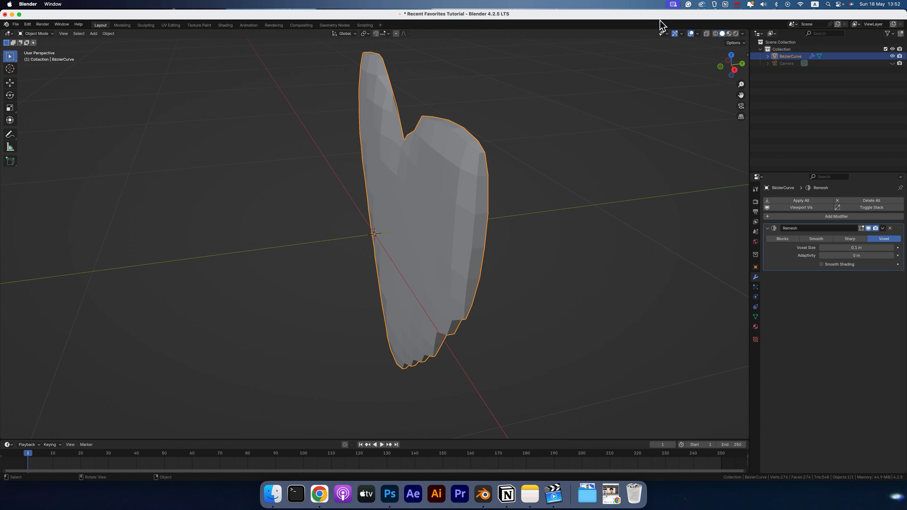
# Enable the Wireframe overlay to show the topology of the remeshed heart
pyautogui.click(699, 34)
pyautogui.click(699, 34)
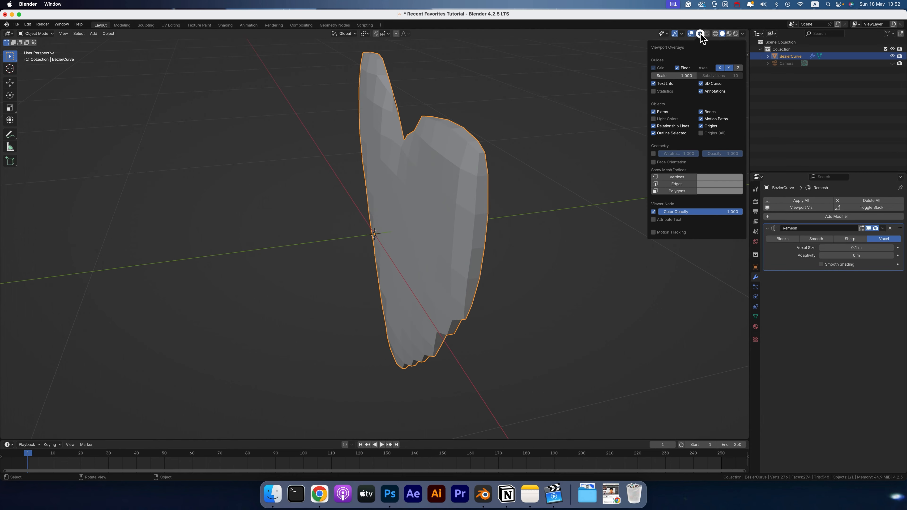
pyautogui.click(653, 153)
pyautogui.hscroll(-8, 458, 210)
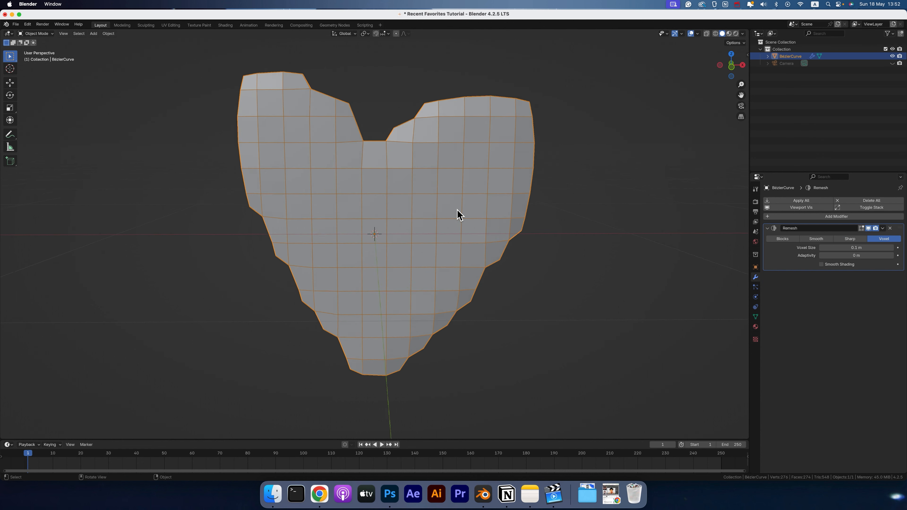
pyautogui.scroll(3, 457, 212)
pyautogui.hscroll(-5, 457, 213)
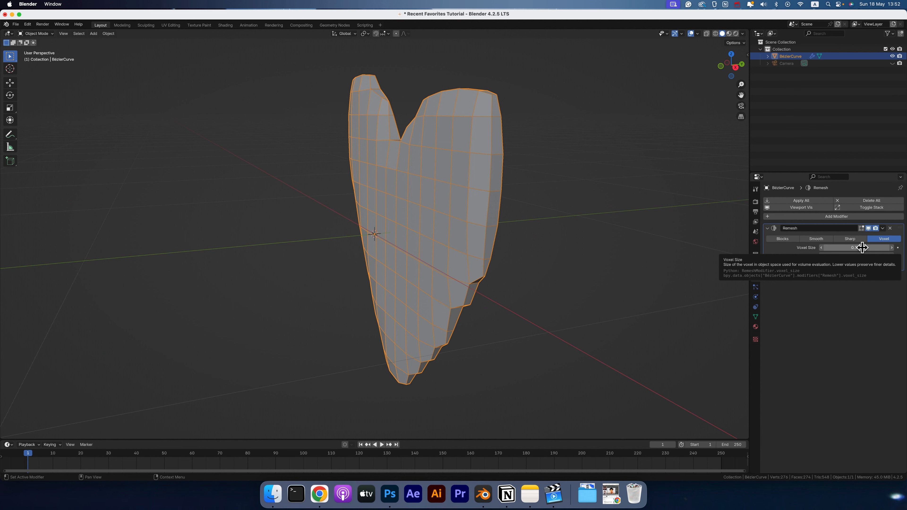
# Reduce the Remesh modifier's voxel size to 0.0167 m and add a Subdivision Surface modifier to the heart
pyautogui.moveTo(858, 248); pyautogui.dragTo(776, 248)
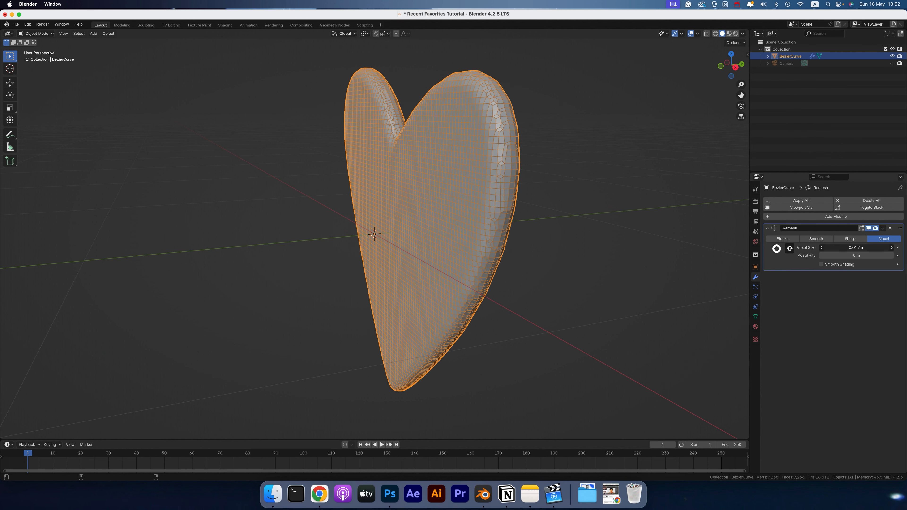
pyautogui.press('KP_1')
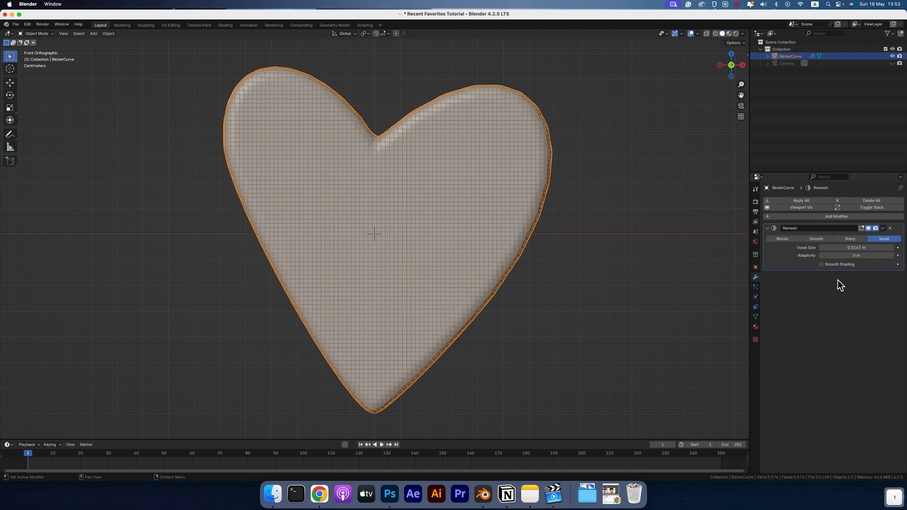
pyautogui.click(809, 216)
pyautogui.click(781, 217)
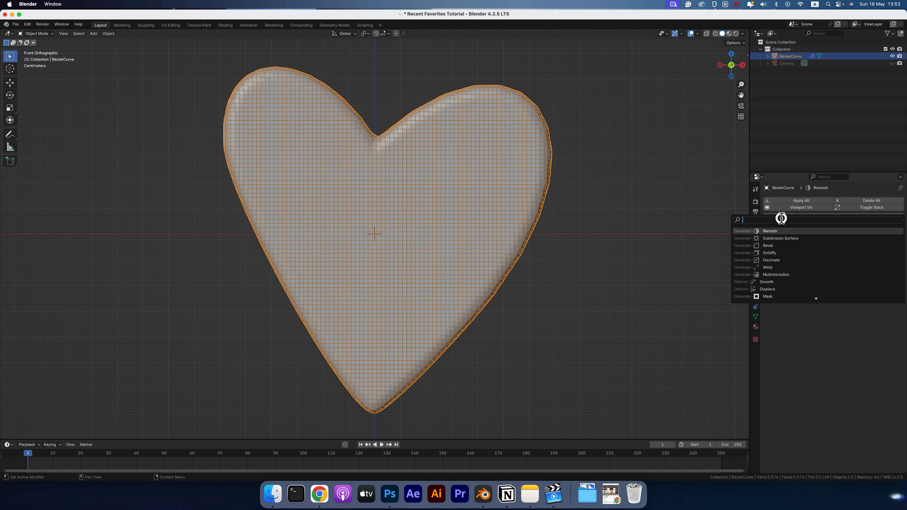
pyautogui.click(778, 240)
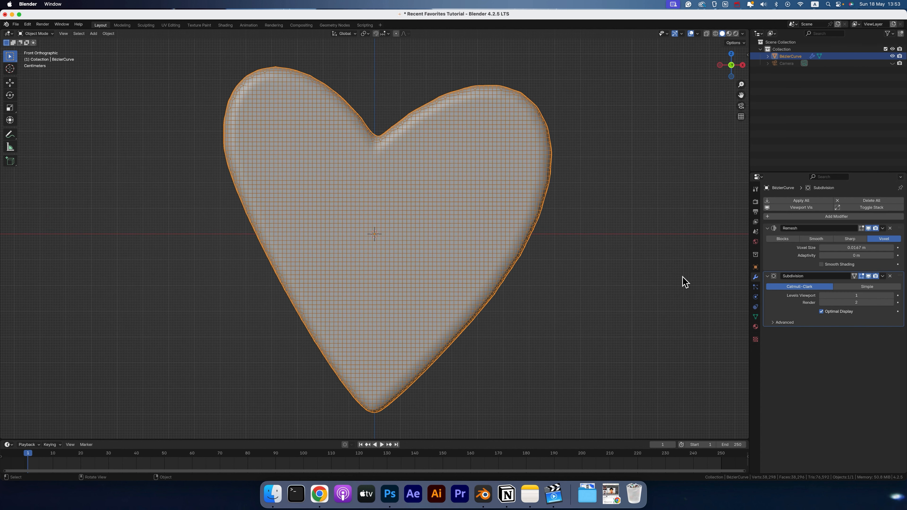
pyautogui.hscroll(5, 546, 259)
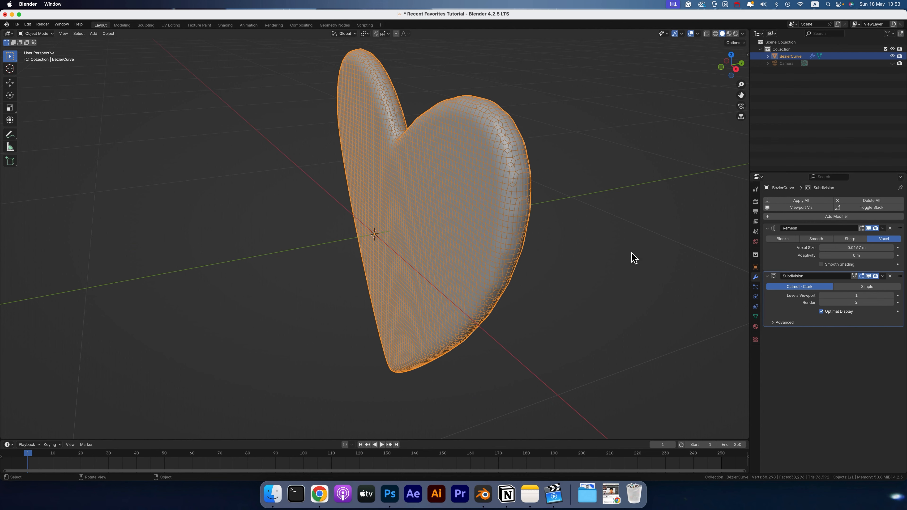
pyautogui.hscroll(-5, 367, 196)
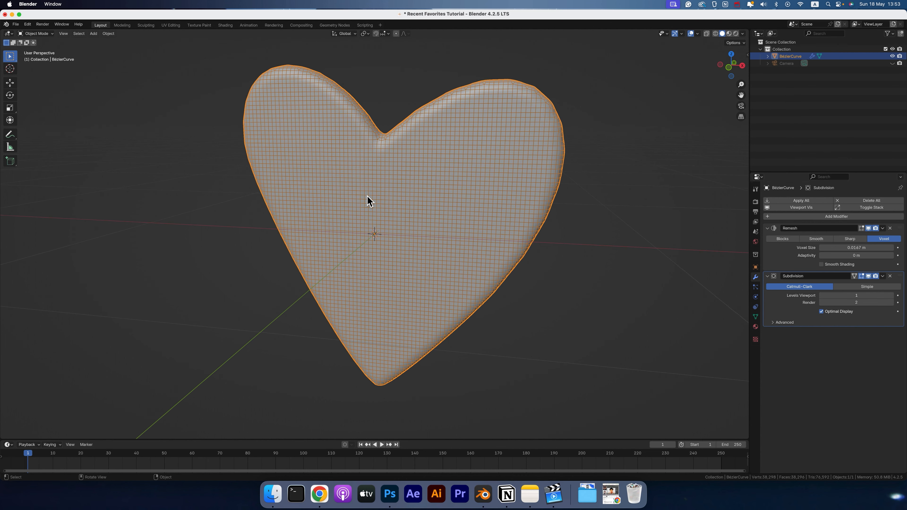
# Try the Subdivision modifier without Optimal Display to examine its dense wireframe from several angles, and turn the option back on
pyautogui.click(822, 311)
pyautogui.hscroll(3, 471, 151)
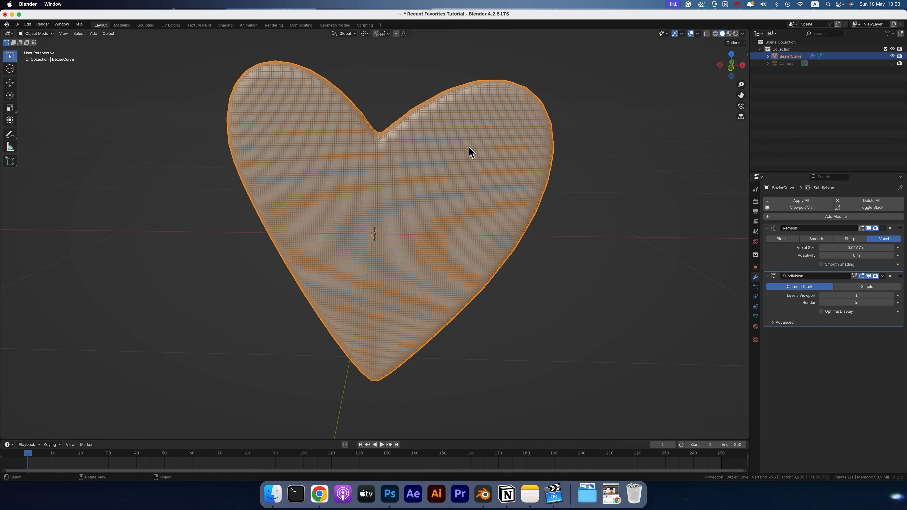
pyautogui.hscroll(3, 469, 147)
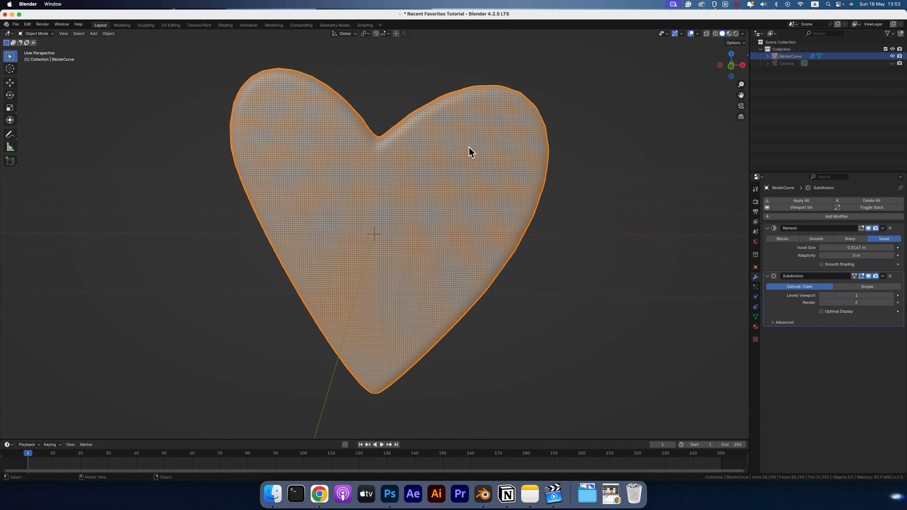
pyautogui.hscroll(-5, 468, 147)
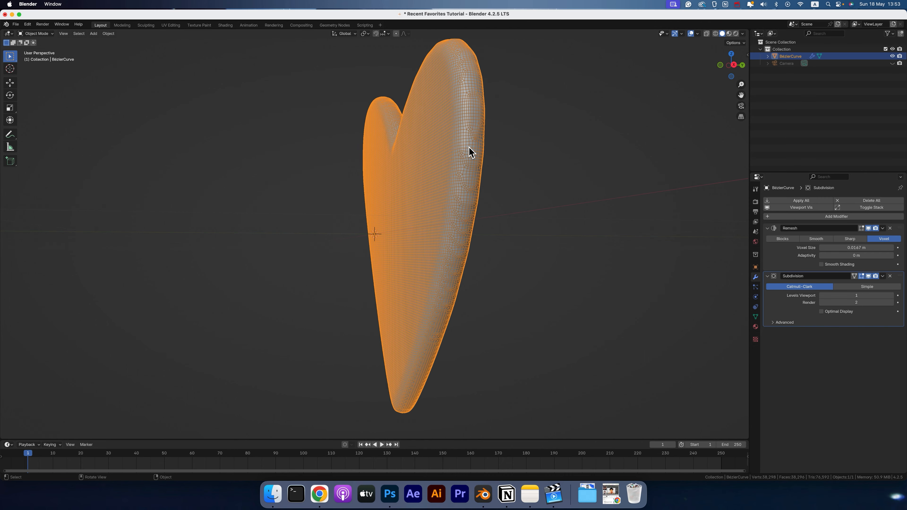
pyautogui.hscroll(5, 469, 147)
pyautogui.hscroll(-2, 469, 147)
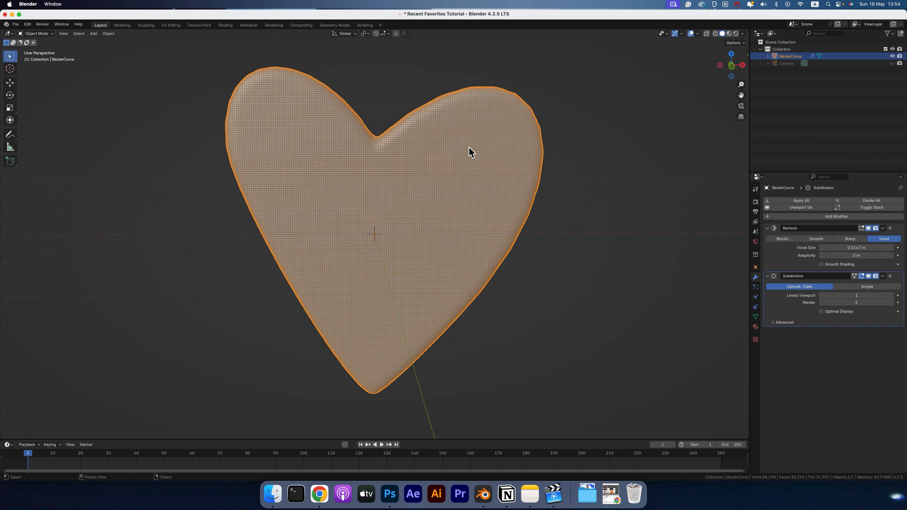
pyautogui.click(821, 312)
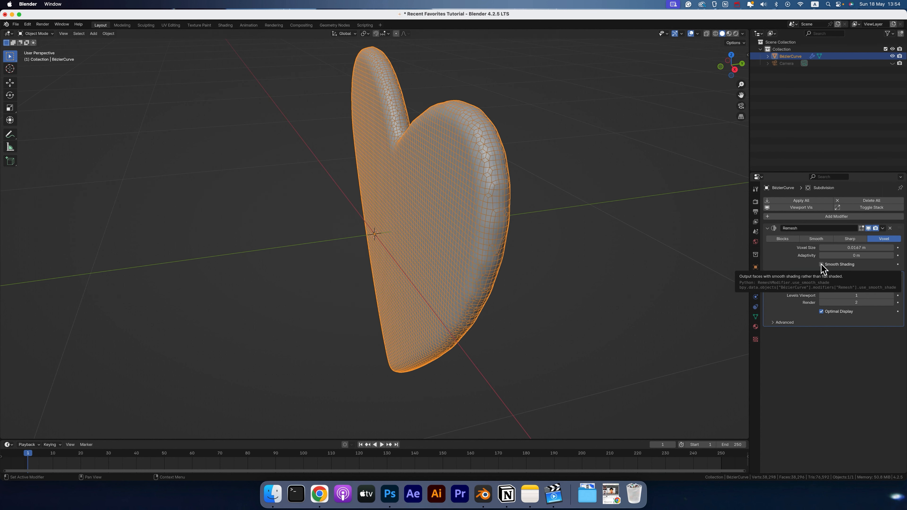
# Enable Smooth Shading in the Remesh modifier and set its voxel size to 0.0155 m
pyautogui.click(821, 264)
pyautogui.hscroll(-5, 527, 163)
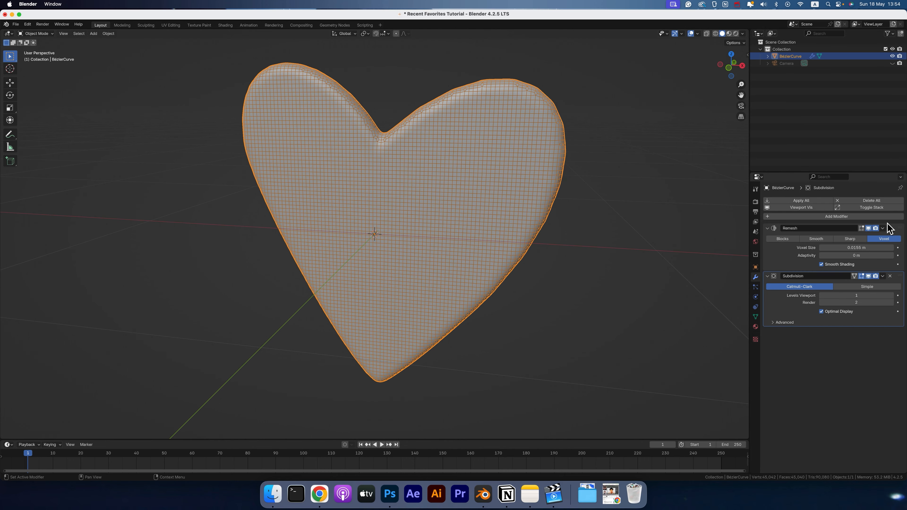
pyautogui.click(883, 228)
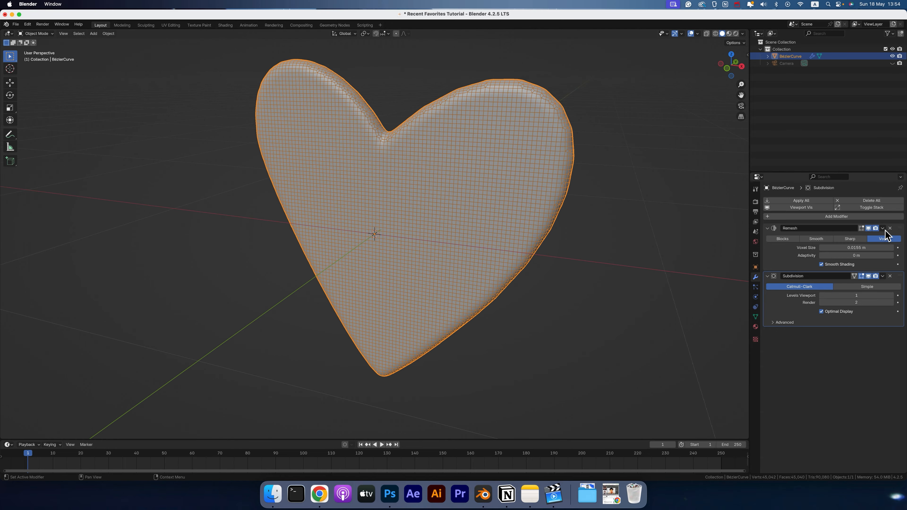
pyautogui.click(882, 228)
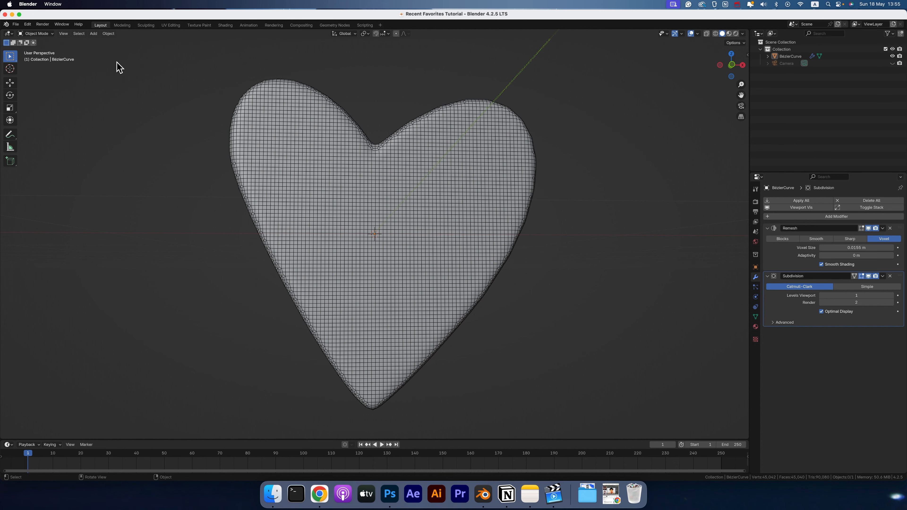
# Add a cube mesh at the heart's centre and scale it down to roughly the heart's size
pyautogui.click(93, 33)
pyautogui.moveTo(103, 43)
pyautogui.click(161, 48)
pyautogui.scroll(-5, 429, 200)
pyautogui.press('s')
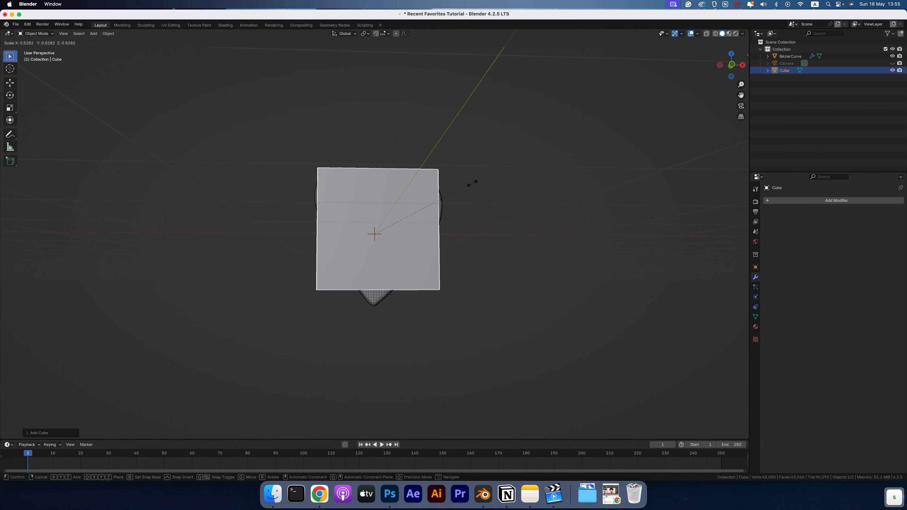
pyautogui.click(434, 198)
# Scale the cube along Z in the front orthographic view to shape an upright, book-like block
pyautogui.press('KP_1')
pyautogui.scroll(1, 433, 198)
pyautogui.press('s')
pyautogui.press('z')
pyautogui.click(409, 219)
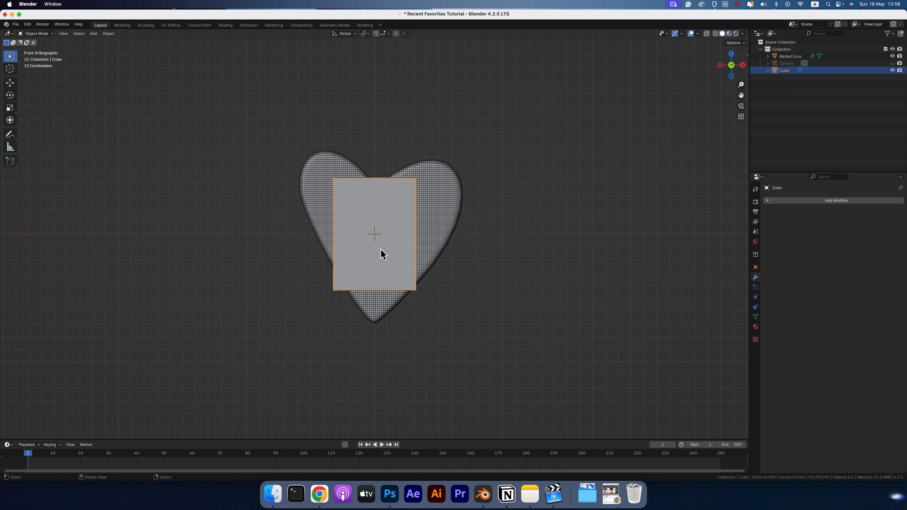
# Move the block over the heart's lower-right side, tilt it slightly counterclockwise, and fine-tune its position
pyautogui.press('g')
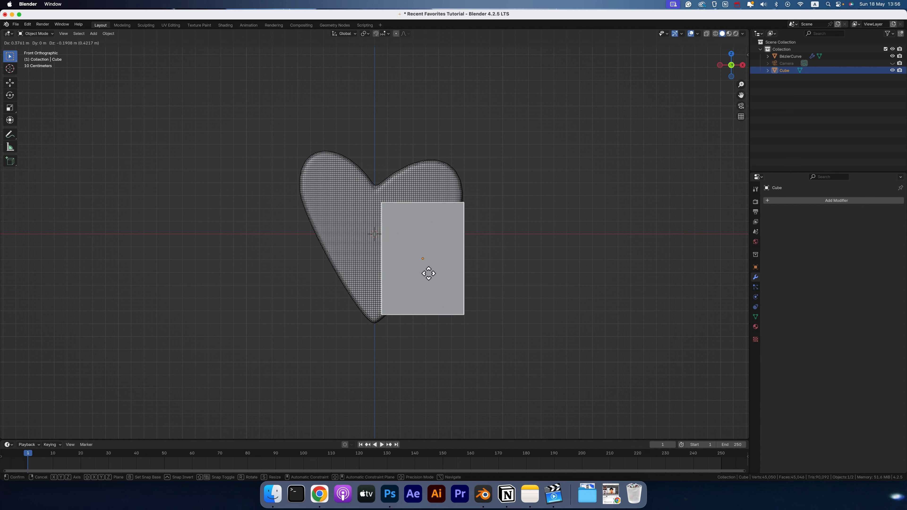
pyautogui.click(429, 273)
pyautogui.press('r')
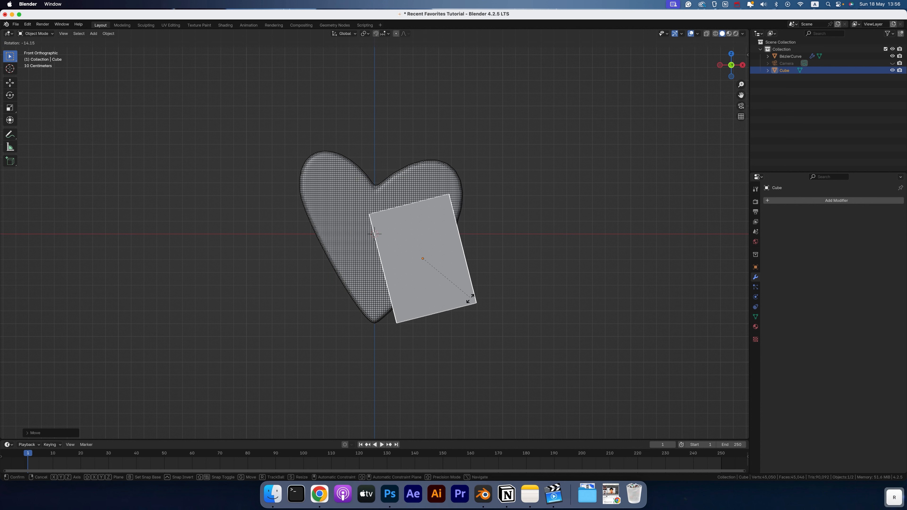
pyautogui.click(464, 300)
pyautogui.press('g')
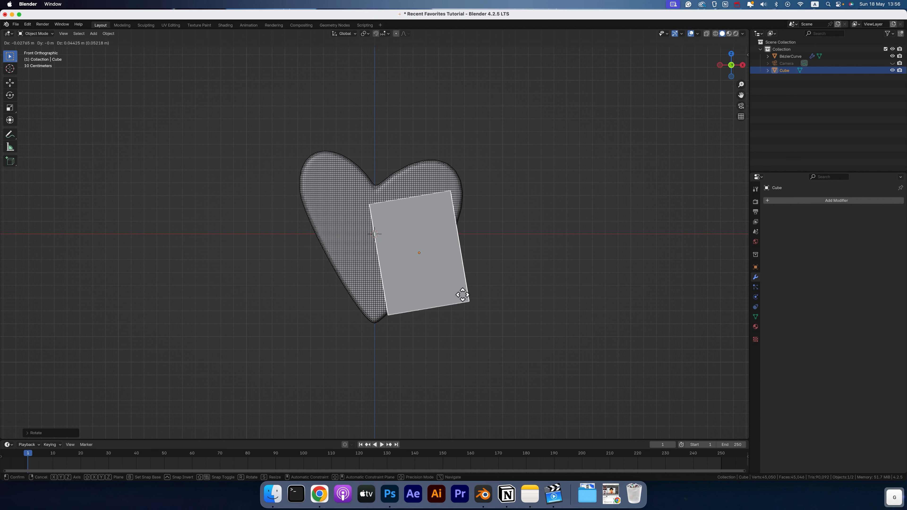
pyautogui.click(462, 296)
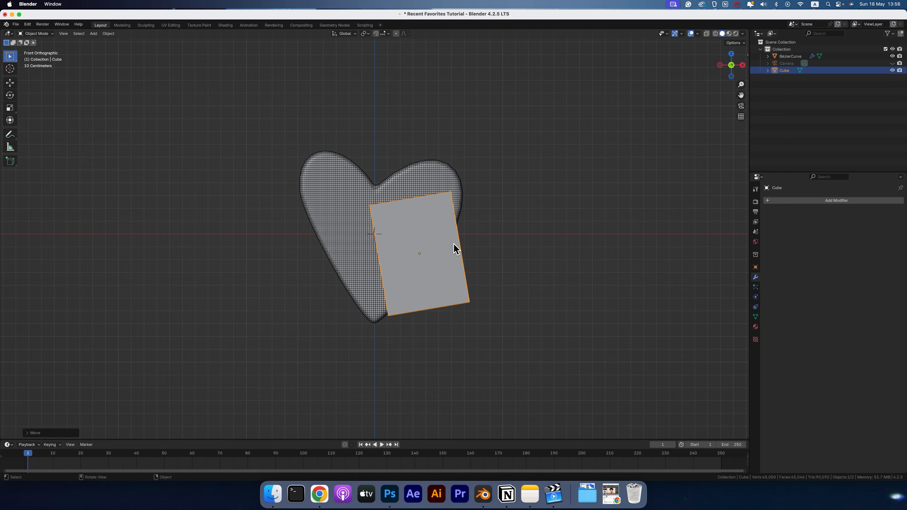
# Check the block's overlap with the heart from the side, and add a Boolean modifier to the heart
pyautogui.hscroll(5, 453, 244)
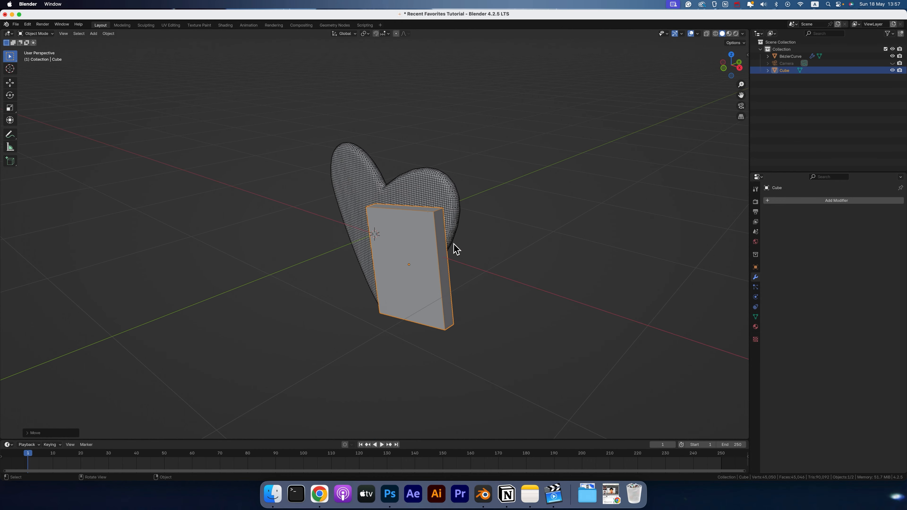
pyautogui.hscroll(3, 456, 249)
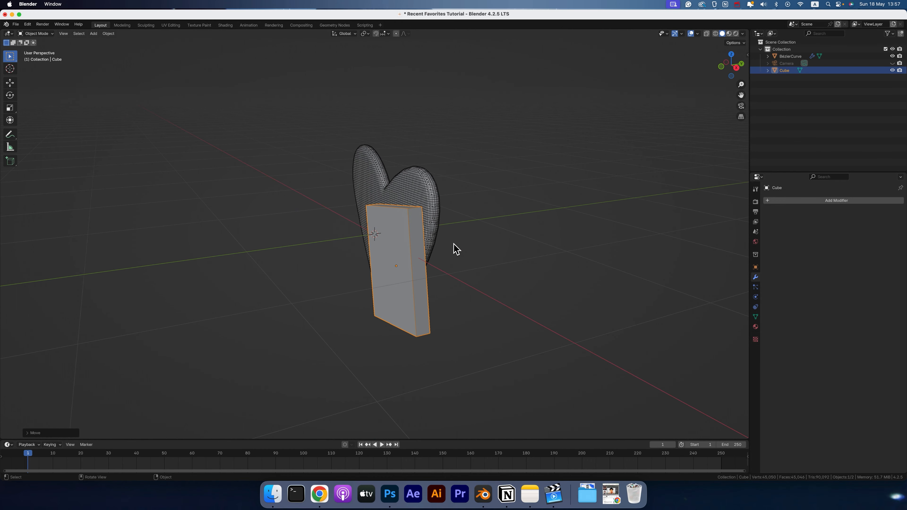
pyautogui.hscroll(1, 456, 249)
pyautogui.hscroll(5, 421, 220)
pyautogui.press('1')
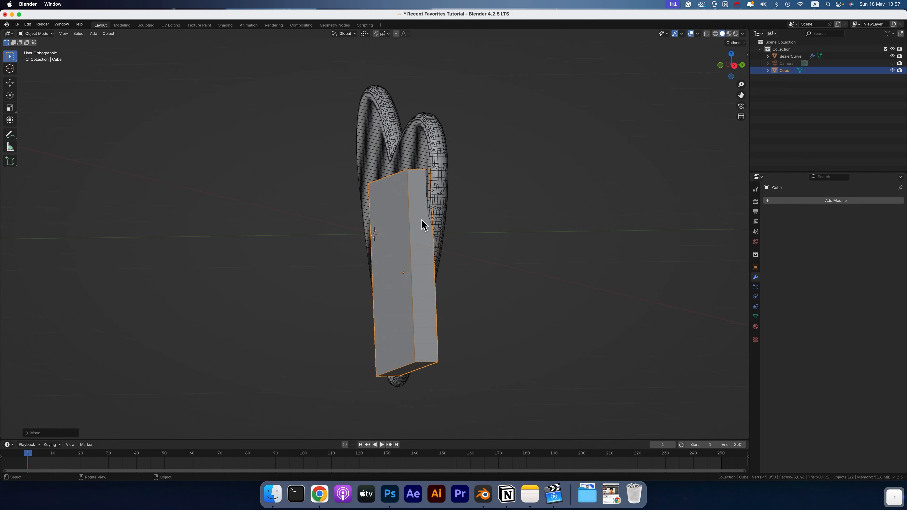
pyautogui.scroll(-2, 423, 224)
pyautogui.click(447, 153)
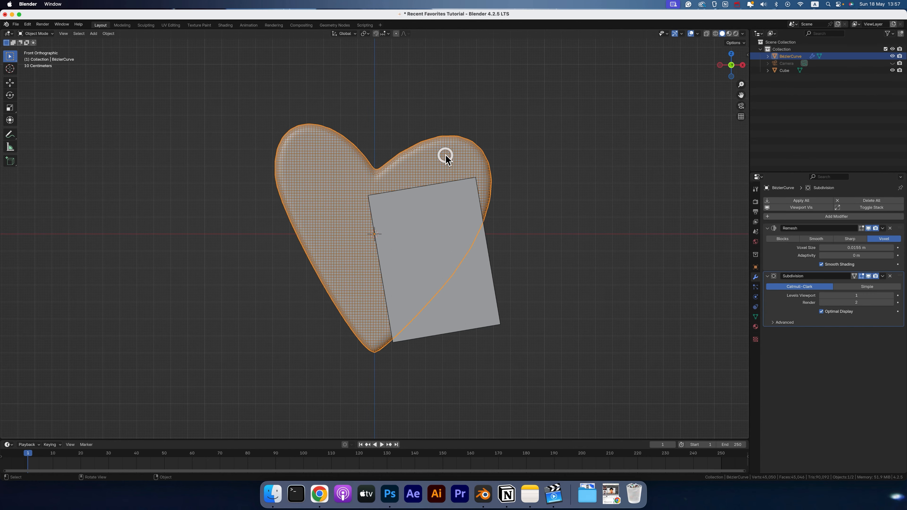
pyautogui.click(809, 216)
pyautogui.click(801, 217)
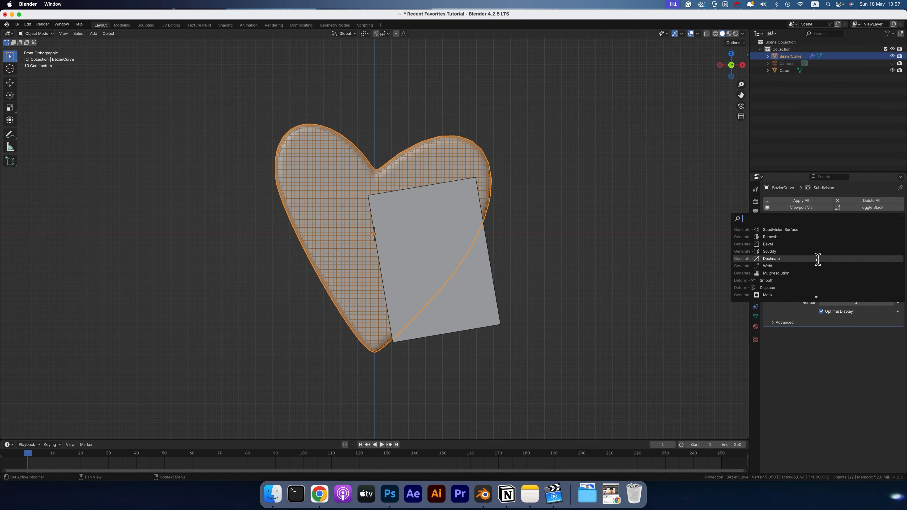
pyautogui.write('bool')
pyautogui.click(816, 230)
# Set the cube as the Boolean modifier's Difference object and place that modifier first in the stack, above Remesh
pyautogui.click(890, 362)
pyautogui.click(433, 260)
pyautogui.moveTo(900, 333); pyautogui.dragTo(893, 223)
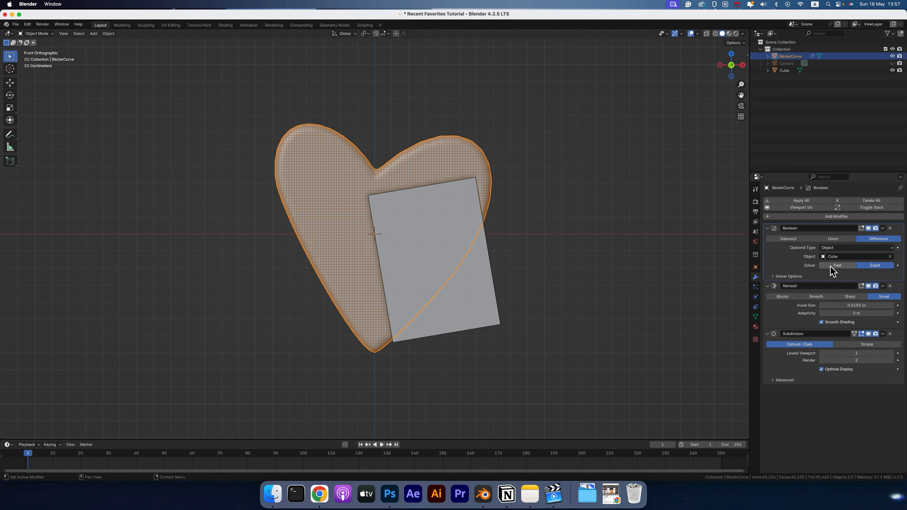
# Hide the cube in the viewport and examine the Boolean cut in the heart from the front
pyautogui.moveTo(433, 200); pyautogui.dragTo(435, 199, button='middle')
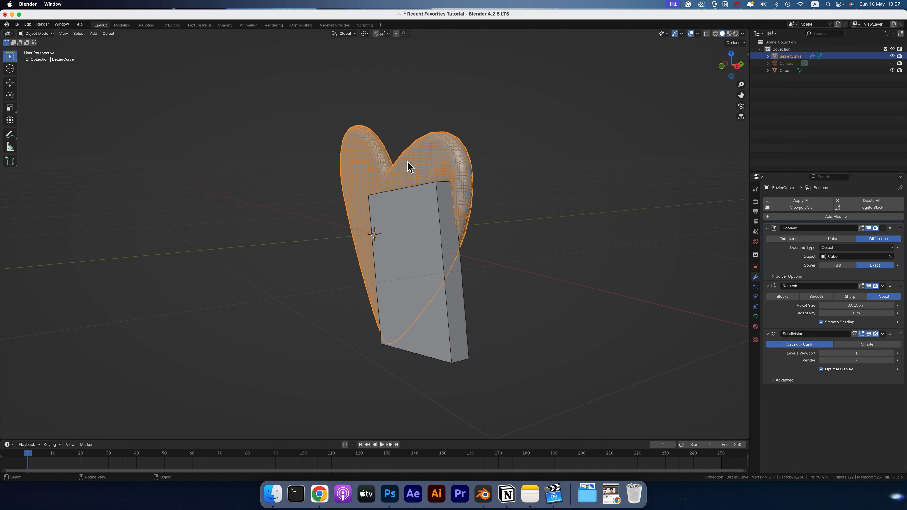
pyautogui.click(892, 70)
pyautogui.hscroll(-5, 482, 194)
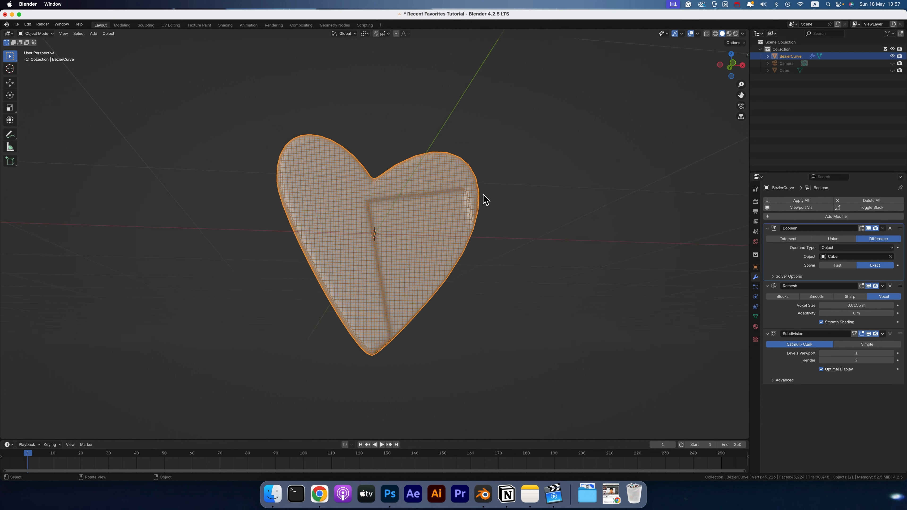
pyautogui.press('KP_1')
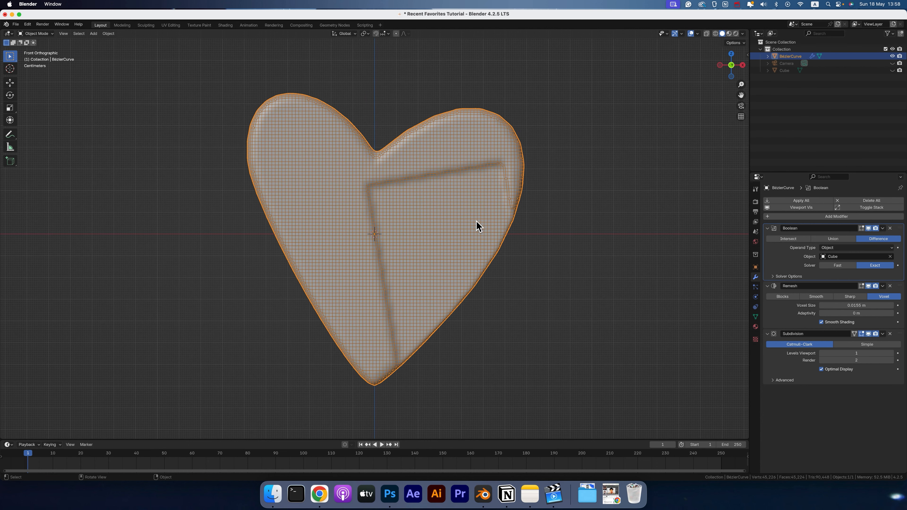
# Delete the Boolean modifier and apply the Remesh modifier to the heart, keeping the Subdivision modifier live
pyautogui.click(889, 228)
pyautogui.moveTo(535, 232); pyautogui.dragTo(428, 250, button='middle')
pyautogui.hotkey('ctrl', 'a')
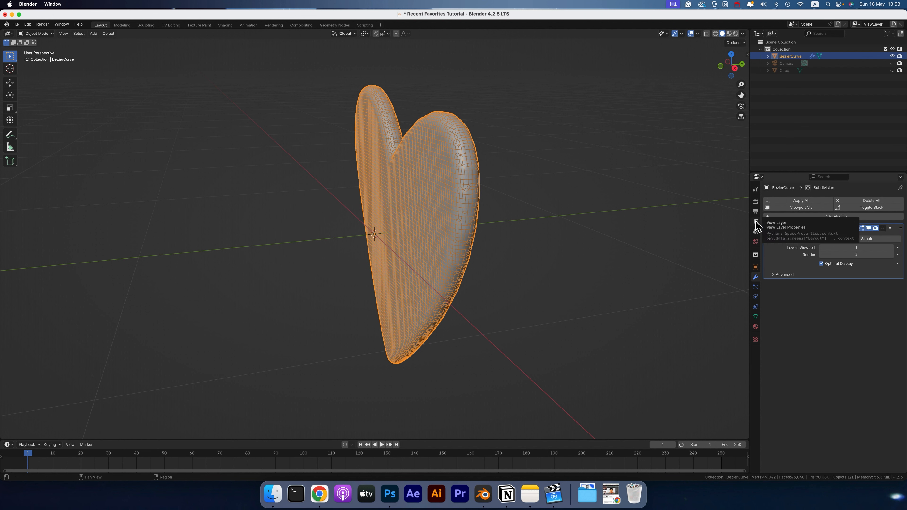
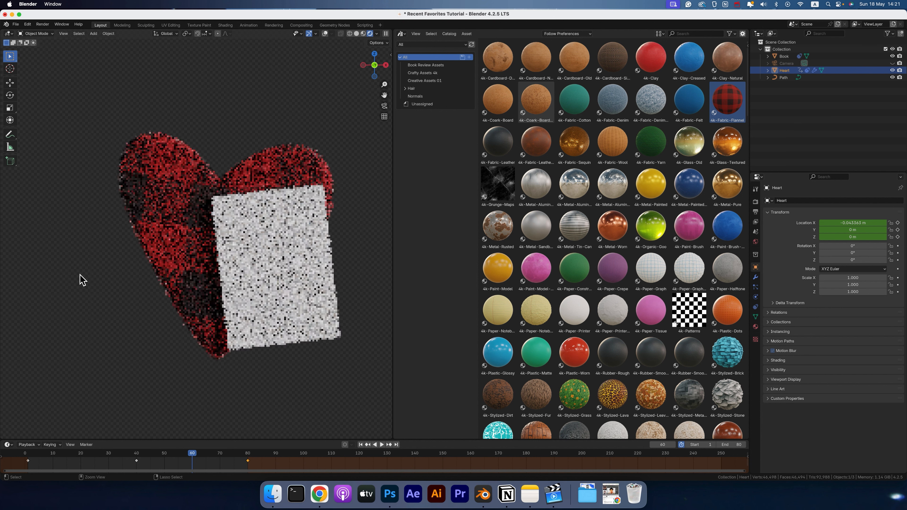
# Examine from both sides how the book meets the flannel-textured heart in the rendered view
pyautogui.keyDown('shift'); pyautogui.moveTo(245, 256); pyautogui.dragTo(222, 253, button='middle'); pyautogui.keyUp('shift')
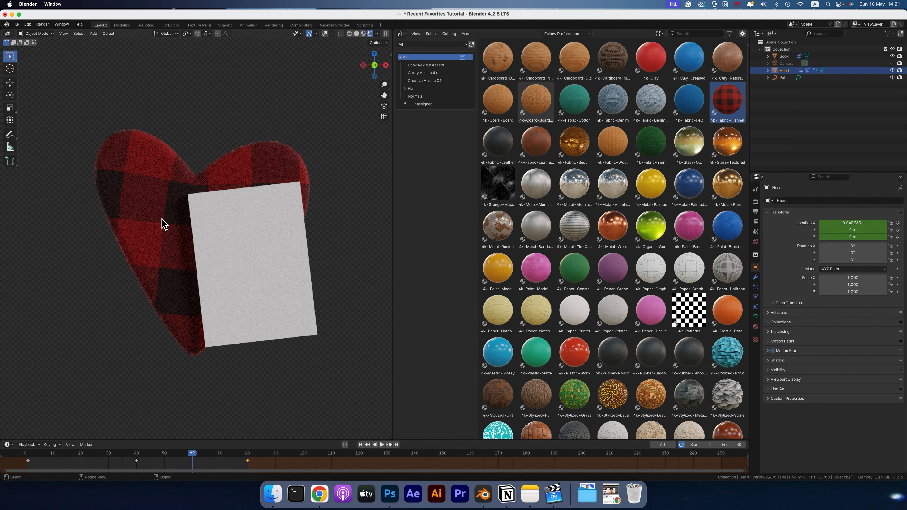
pyautogui.hscroll(5, 280, 173)
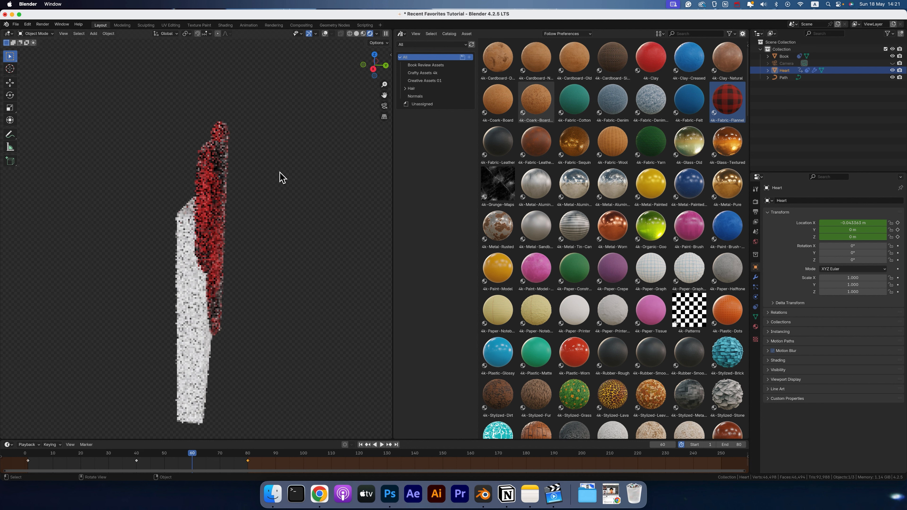
pyautogui.hscroll(2, 279, 177)
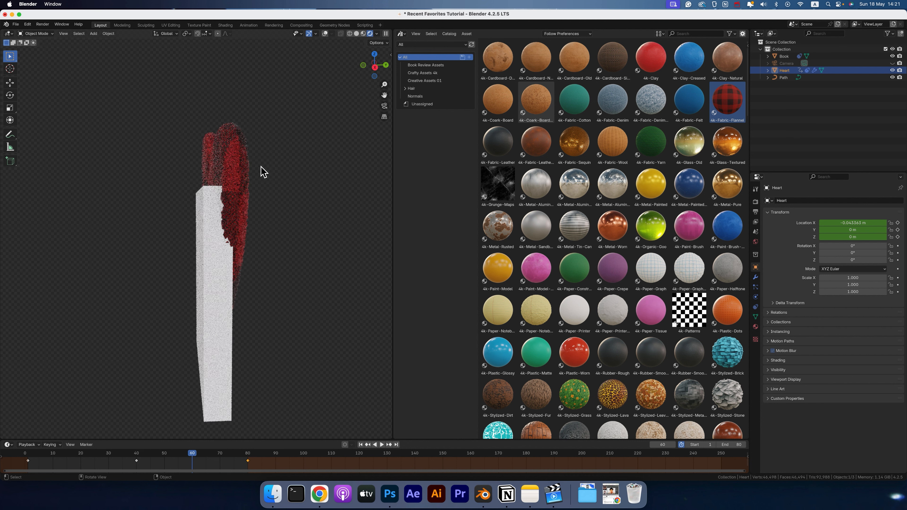
pyautogui.hscroll(2, 262, 172)
pyautogui.hscroll(3, 263, 179)
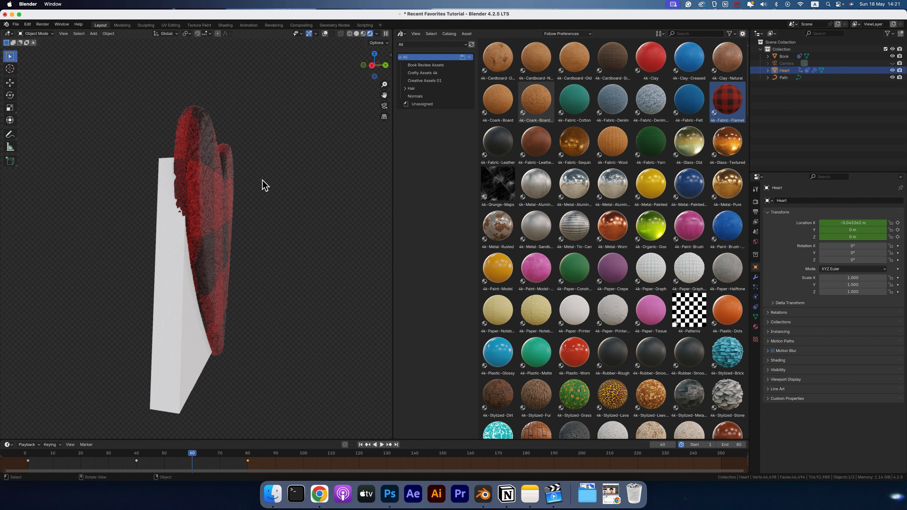
# Apply the Wavy Checker material from the Creative Assets 01 catalog to the heart in place of the flannel
pyautogui.moveTo(262, 180); pyautogui.dragTo(190, 193, button='middle')
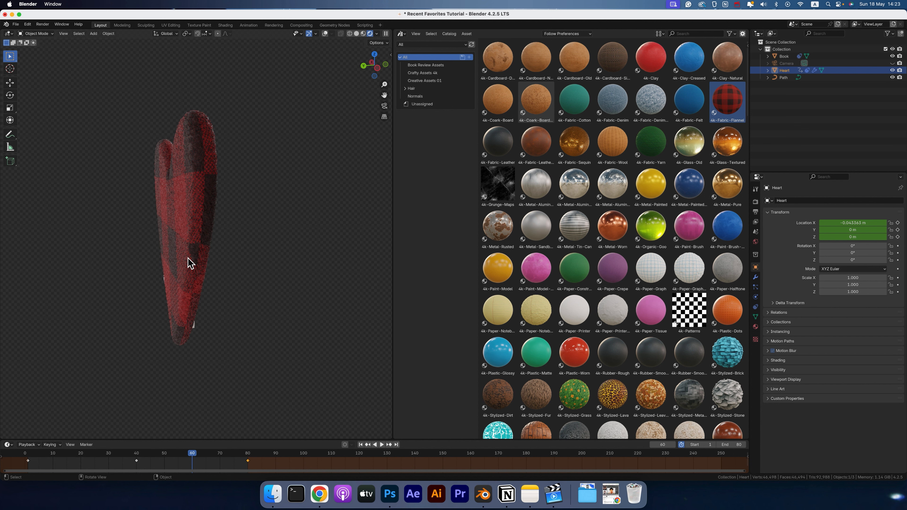
pyautogui.hscroll(10, 188, 258)
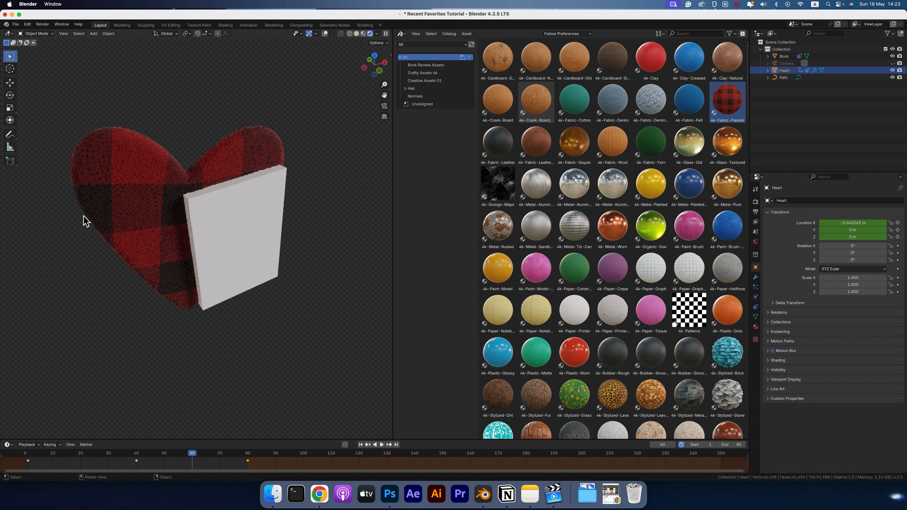
pyautogui.hscroll(-5, 123, 222)
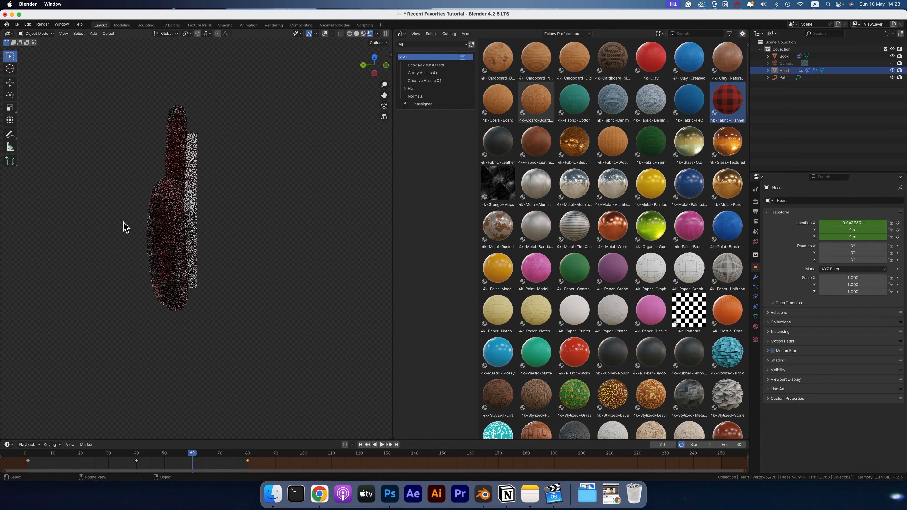
pyautogui.hscroll(-5, 123, 222)
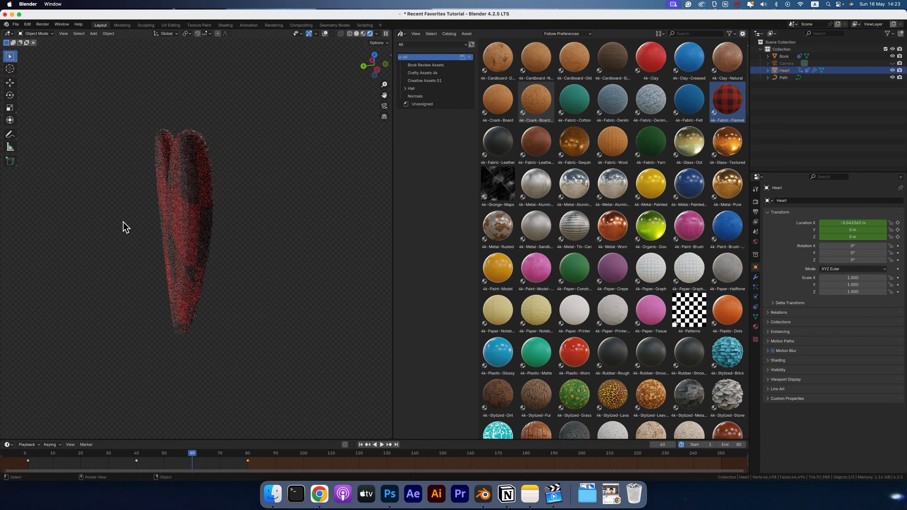
pyautogui.hscroll(-2, 123, 227)
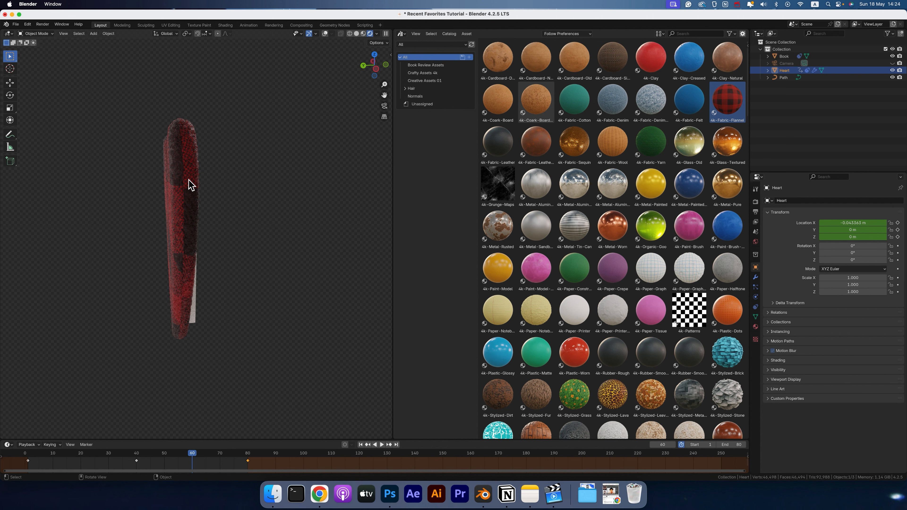
pyautogui.hscroll(5, 189, 179)
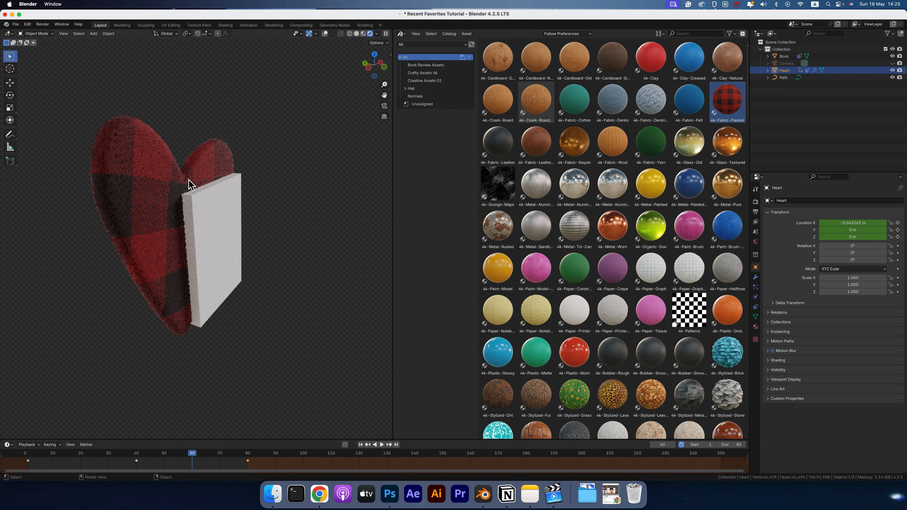
pyautogui.click(424, 80)
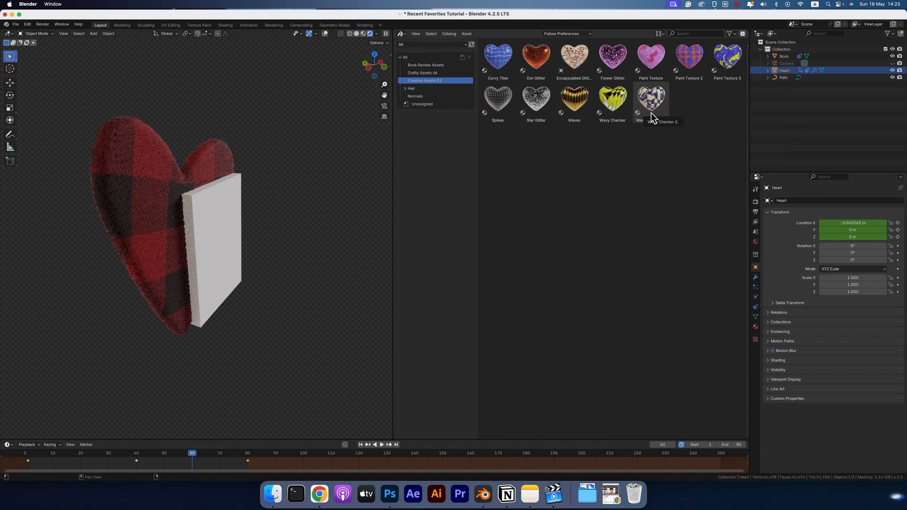
pyautogui.moveTo(612, 100); pyautogui.dragTo(218, 161)
pyautogui.moveTo(218, 161); pyautogui.dragTo(218, 161, button='middle')
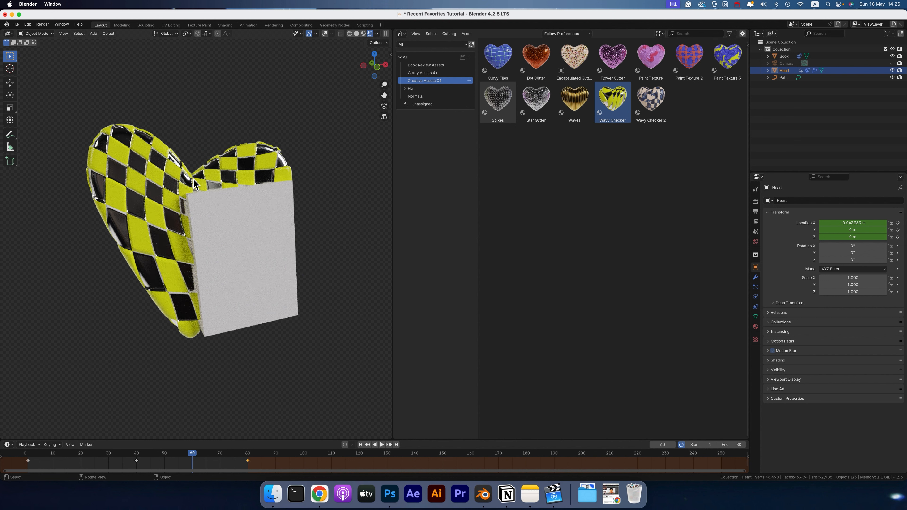
# Set the heart's Subdivision viewport level to 2 and apply the Spikes material to the heart
pyautogui.click(755, 277)
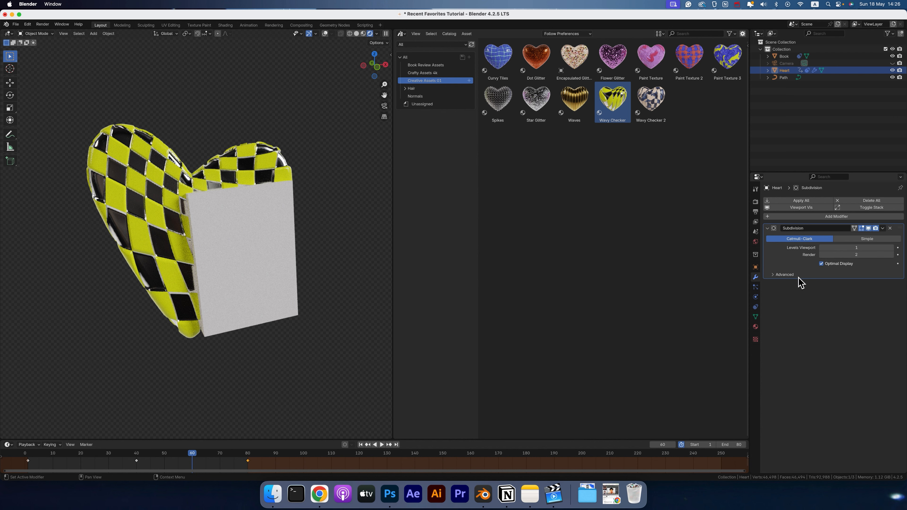
pyautogui.click(891, 248)
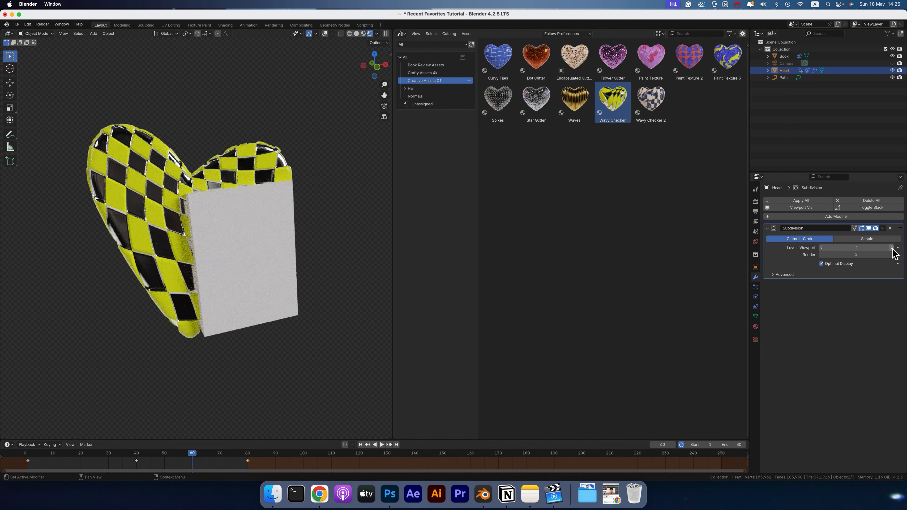
pyautogui.moveTo(498, 100); pyautogui.dragTo(121, 174)
# Switch to the Shading workspace and turn off the selection outline overlay in the camera viewport
pyautogui.click(225, 25)
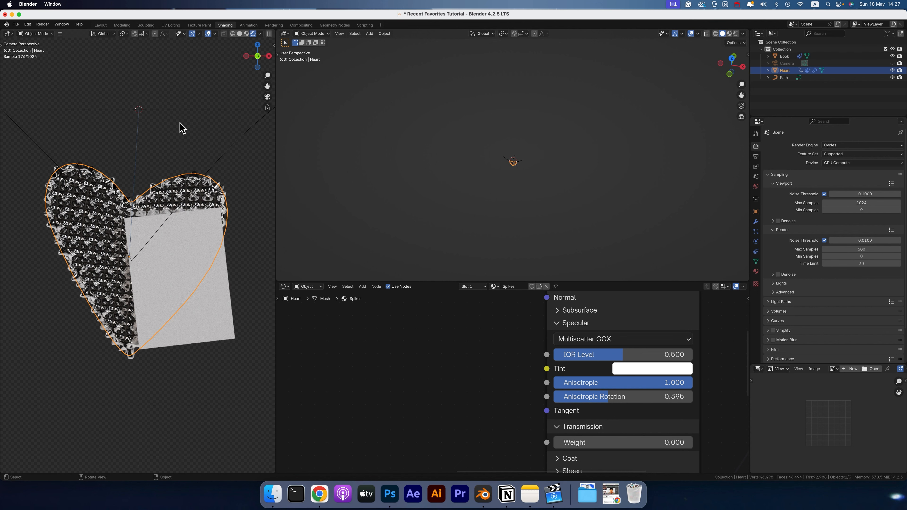
pyautogui.click(215, 34)
pyautogui.click(178, 139)
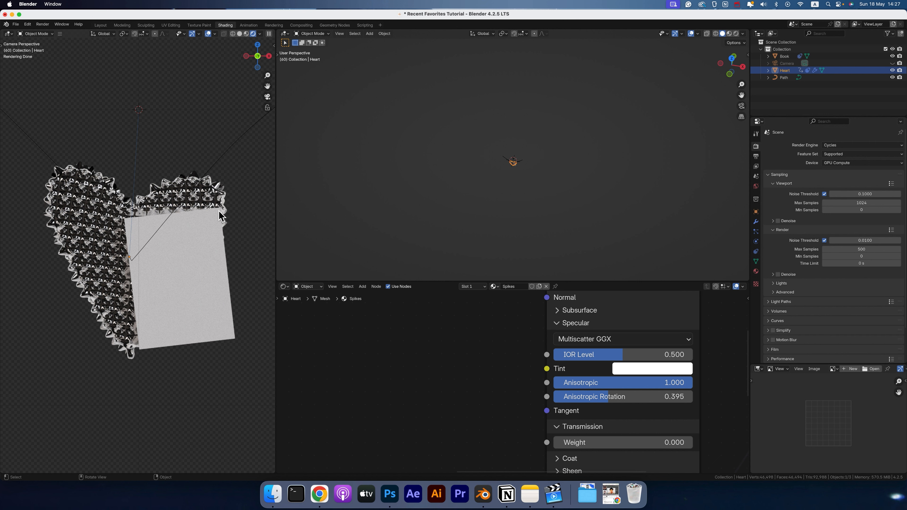
# Examine the Value, Spikes and Displacement nodes in the heart's Spikes material
pyautogui.scroll(-4, 480, 399)
pyautogui.moveTo(478, 394); pyautogui.dragTo(482, 309, button='middle')
pyautogui.scroll(2, 391, 427)
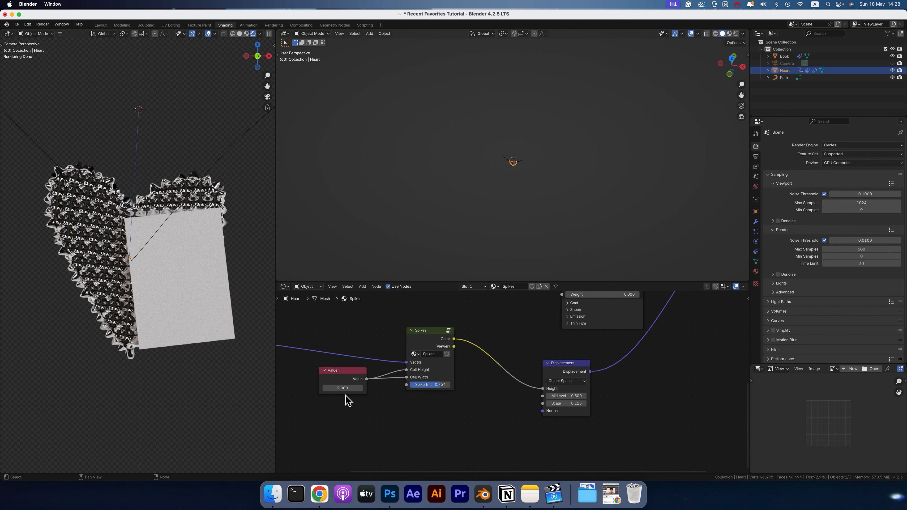
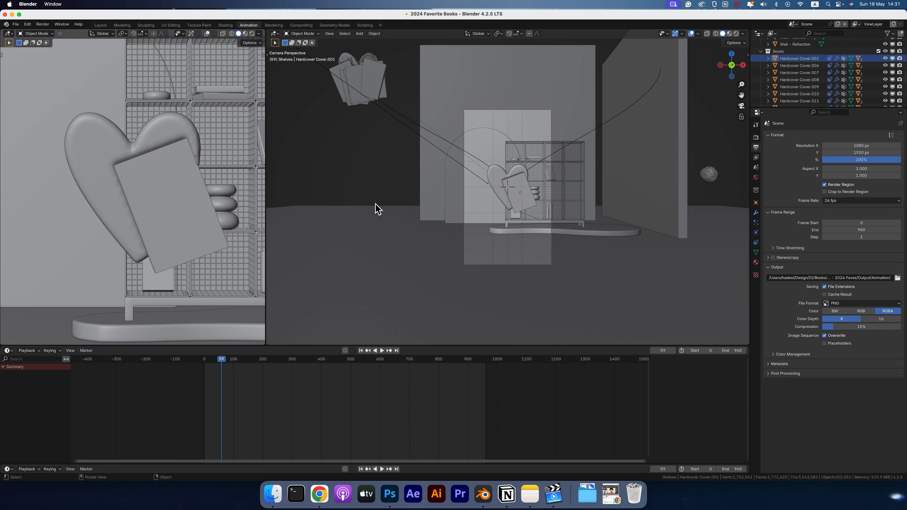
# Inspect the bookshelf scene from an angle and show its camera view in Rendered shading
pyautogui.scroll(-4, 206, 226)
pyautogui.moveTo(536, 200); pyautogui.dragTo(473, 230, button='middle')
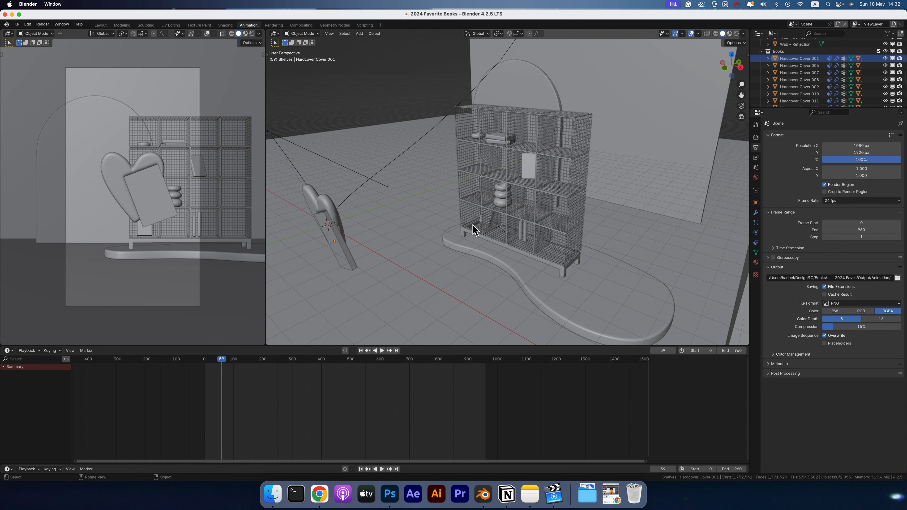
pyautogui.click(252, 33)
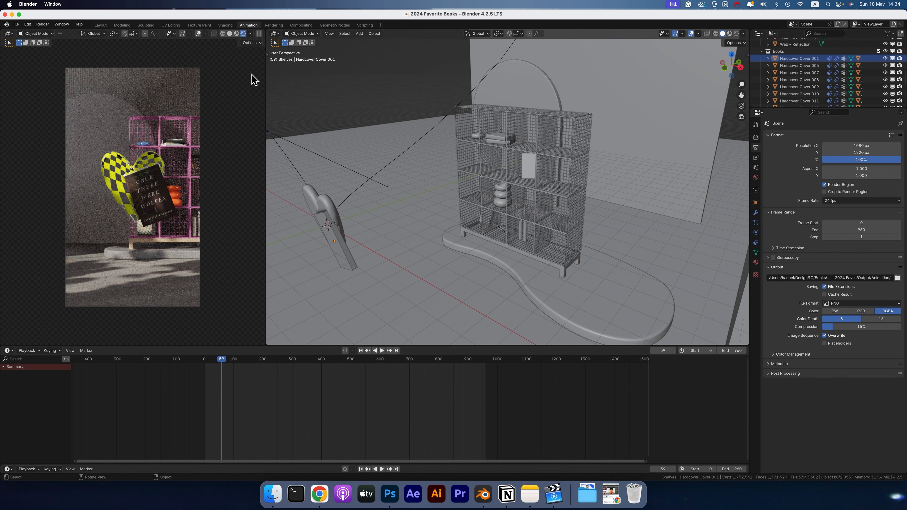
# Examine the shader nodes of the area light and of the heart's Wavy Checker material in the Shading workspace
pyautogui.click(225, 25)
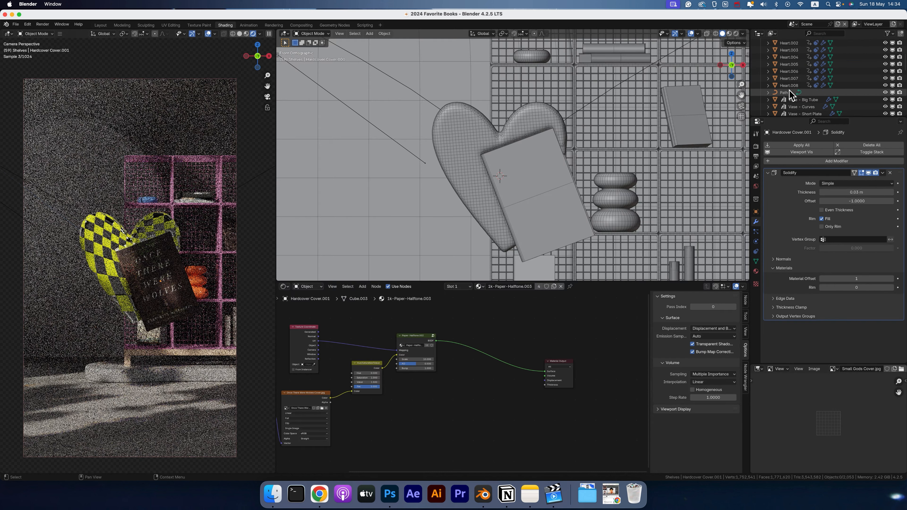
pyautogui.click(398, 143)
pyautogui.scroll(-1, 411, 346)
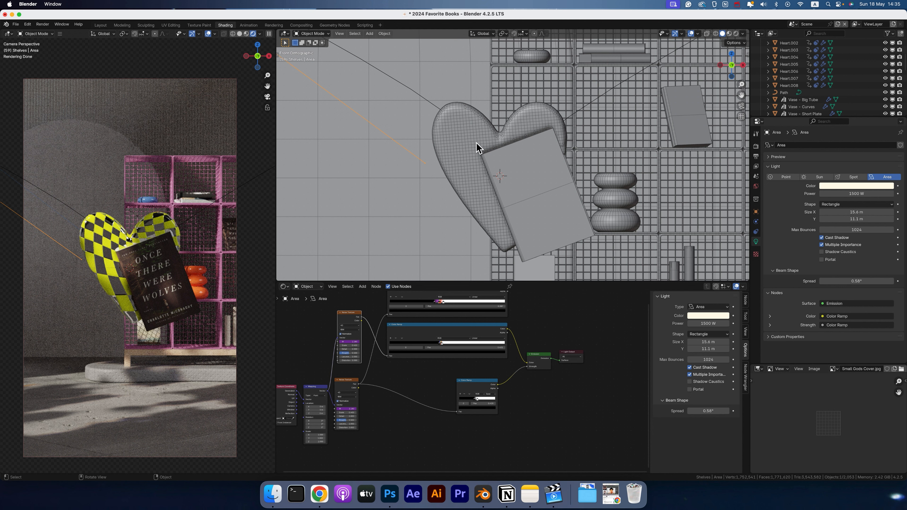
pyautogui.click(461, 146)
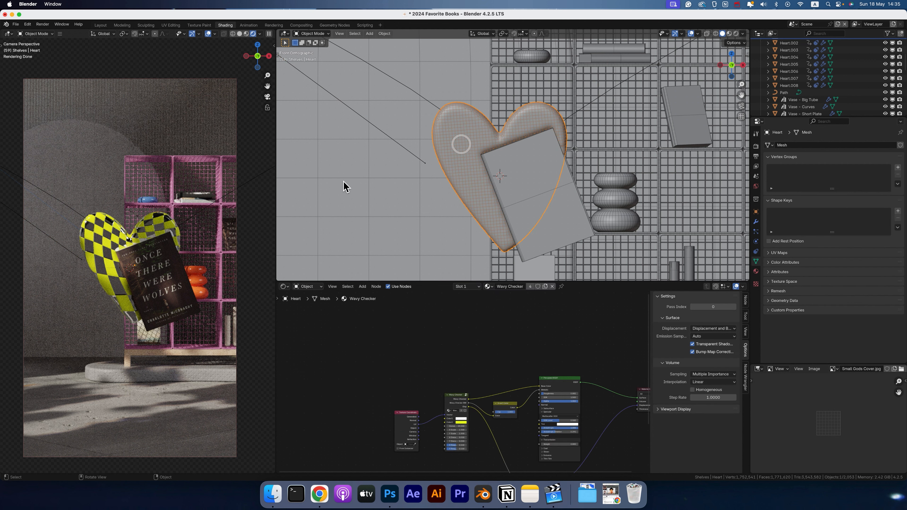
pyautogui.click(308, 286)
pyautogui.click(409, 151)
pyautogui.scroll(2, 400, 429)
pyautogui.moveTo(366, 444); pyautogui.dragTo(400, 429, button='middle')
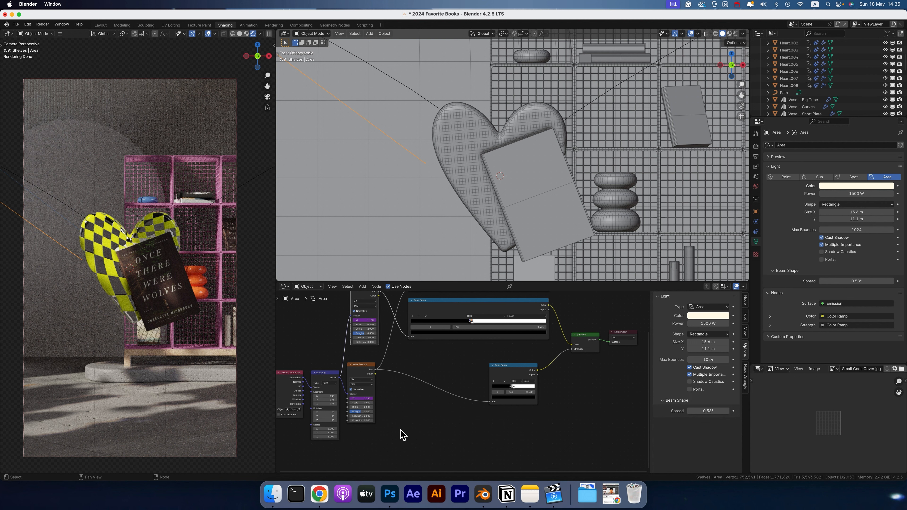